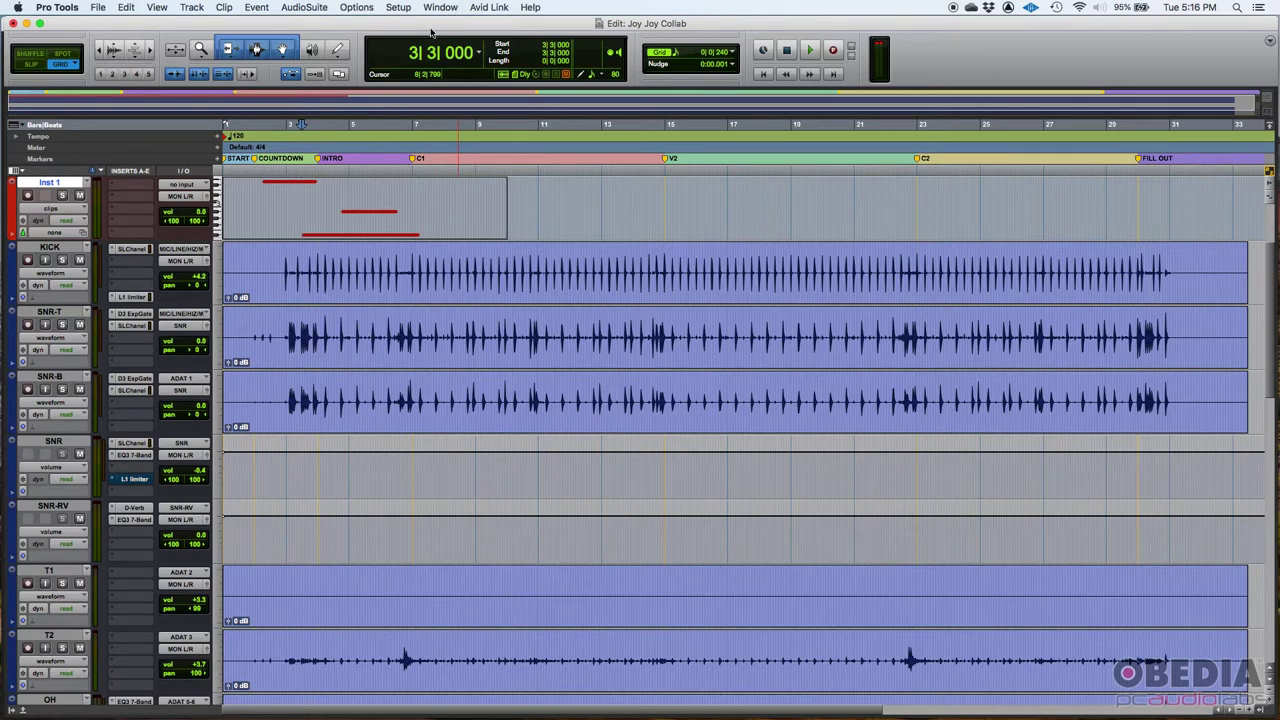
# Open Setup > Preferences and browse the Operation through Synchronization tabs, finishing on Display
pyautogui.click(398, 7)
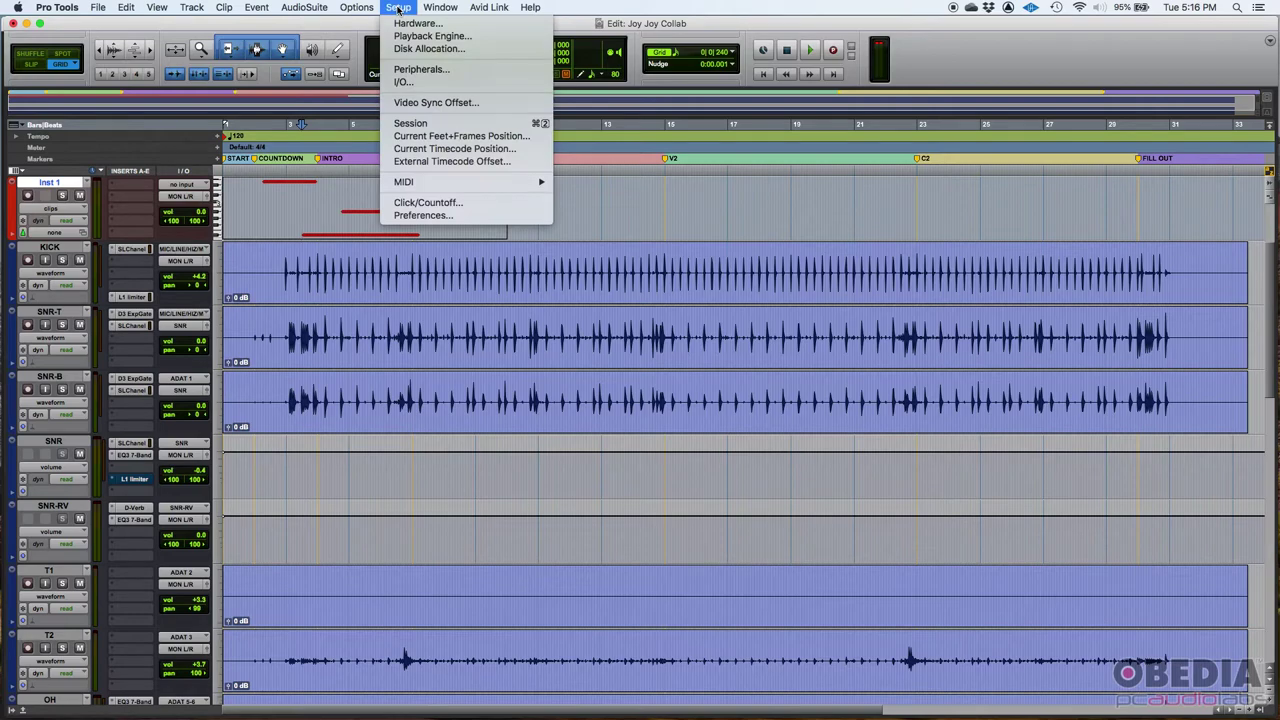
pyautogui.click(434, 215)
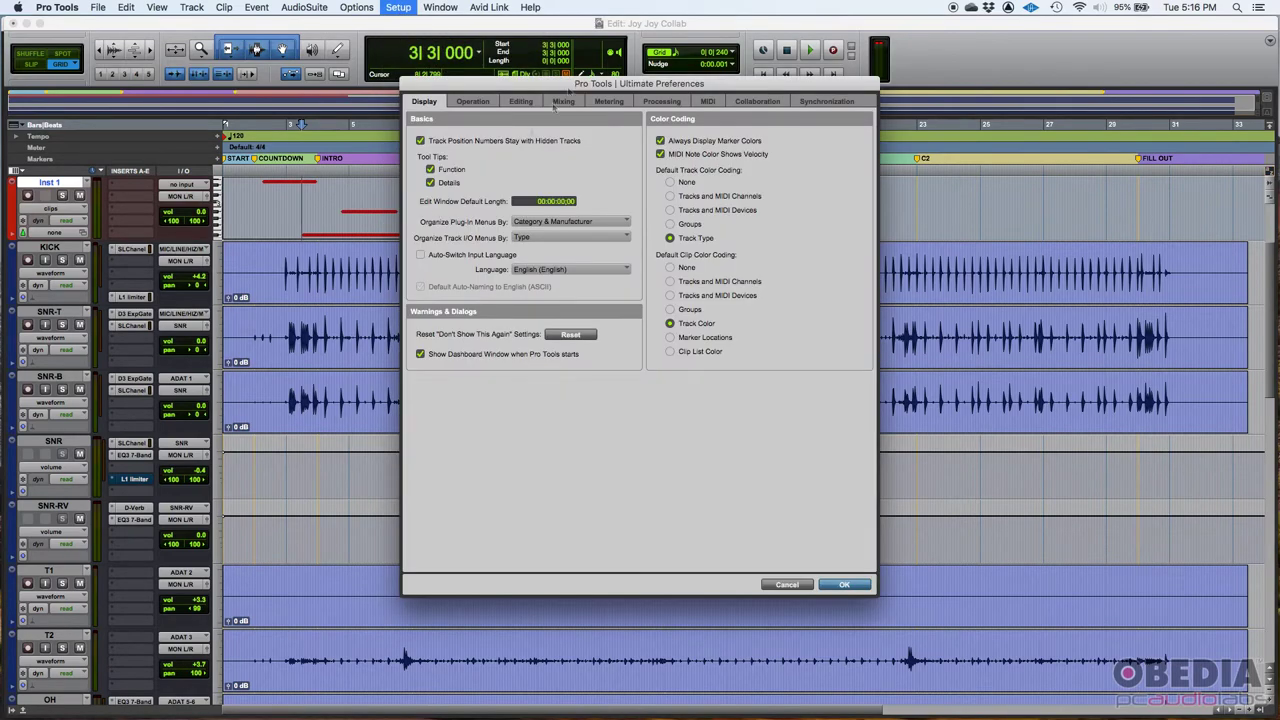
pyautogui.click(460, 138)
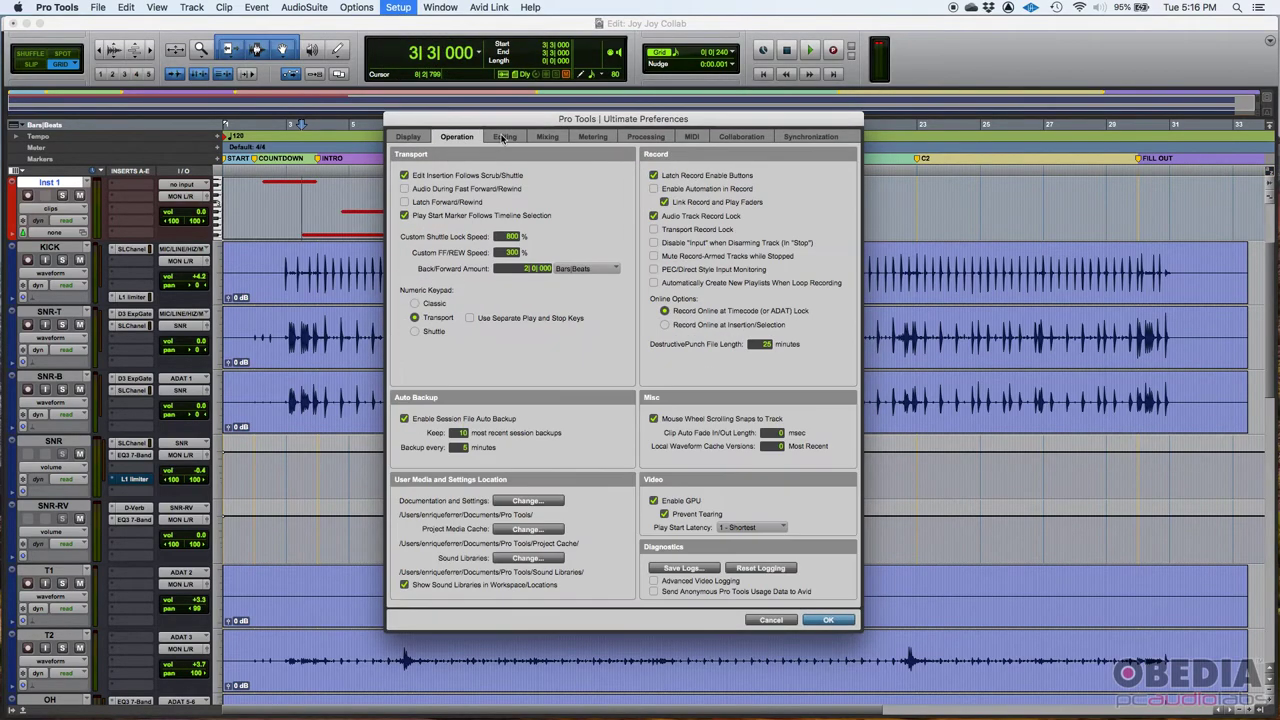
pyautogui.click(504, 137)
pyautogui.click(547, 137)
pyautogui.click(592, 137)
pyautogui.click(645, 137)
pyautogui.click(691, 137)
pyautogui.click(741, 137)
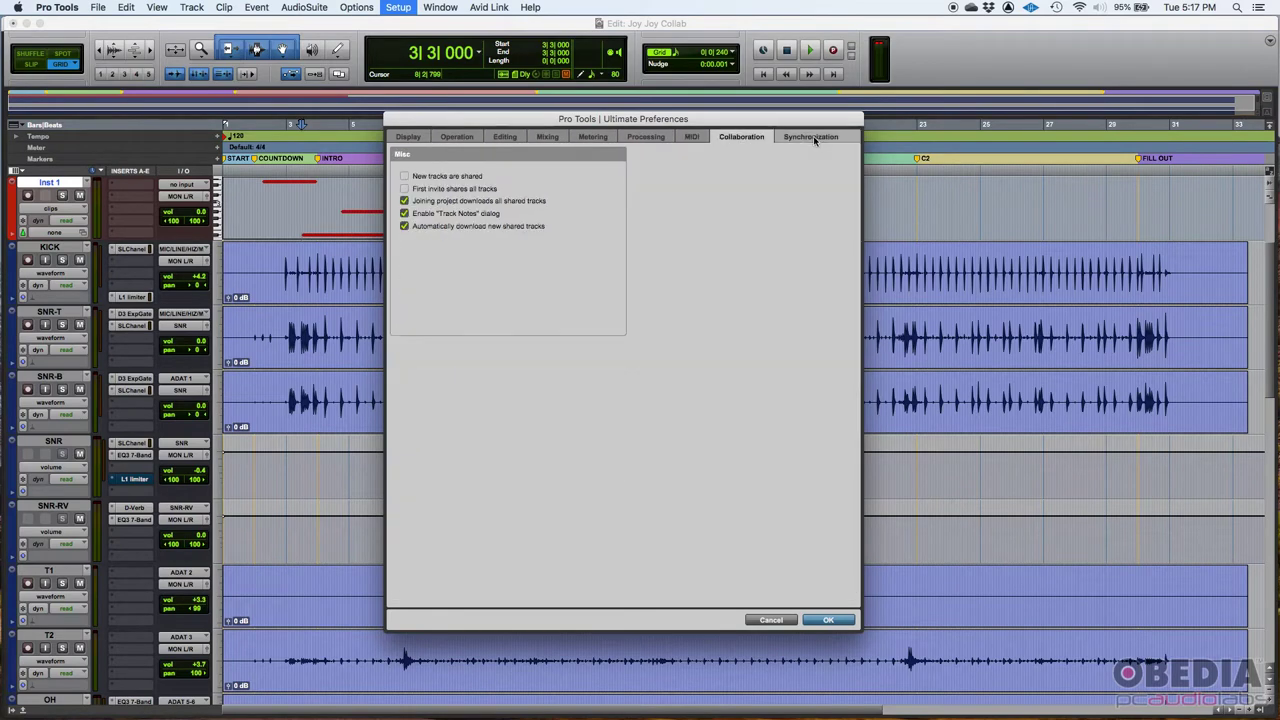
pyautogui.click(812, 138)
pyautogui.click(408, 137)
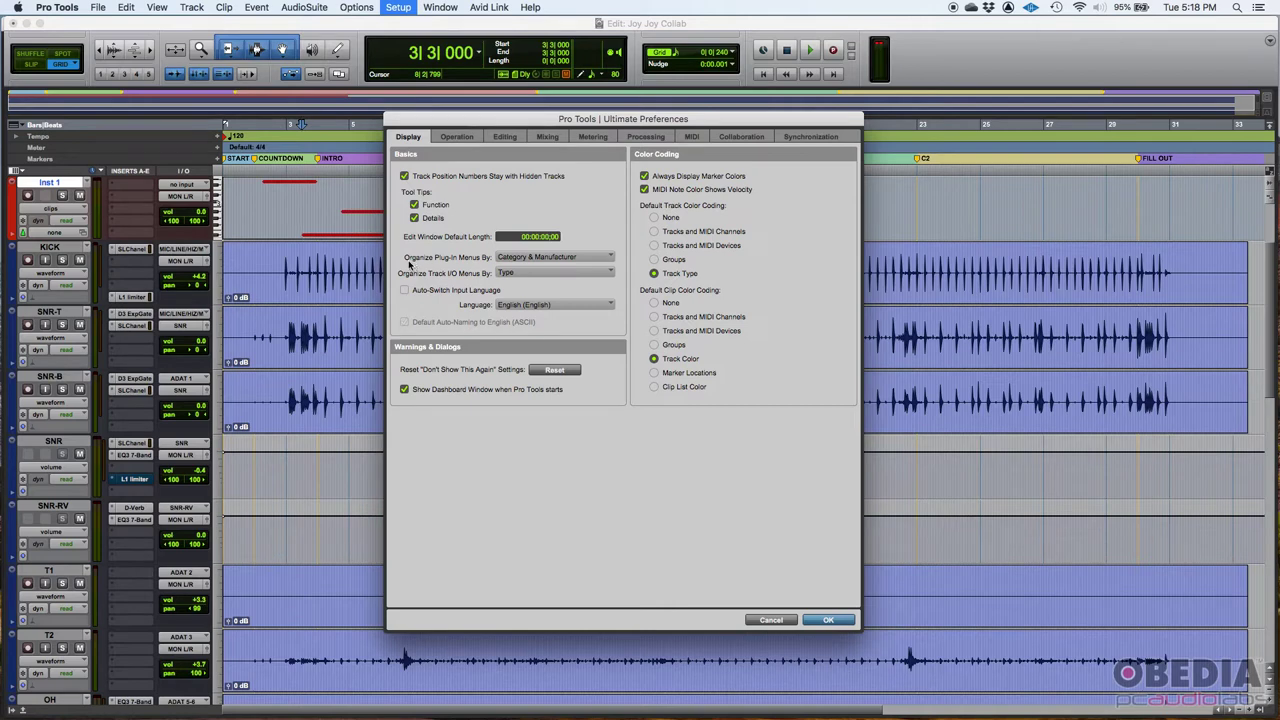
pyautogui.click(548, 258)
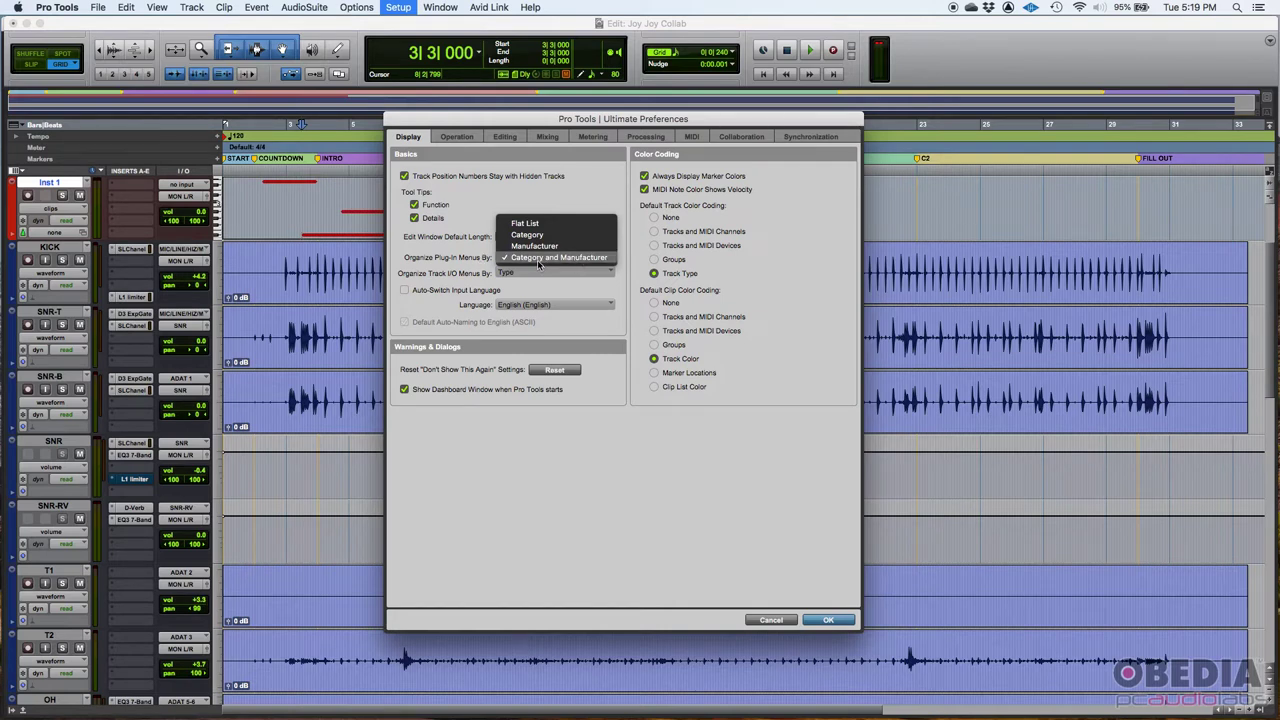
# Keep Organize Plug-In Menus By set to Category & Manufacturer and cancel the Preferences dialog
pyautogui.click(538, 262)
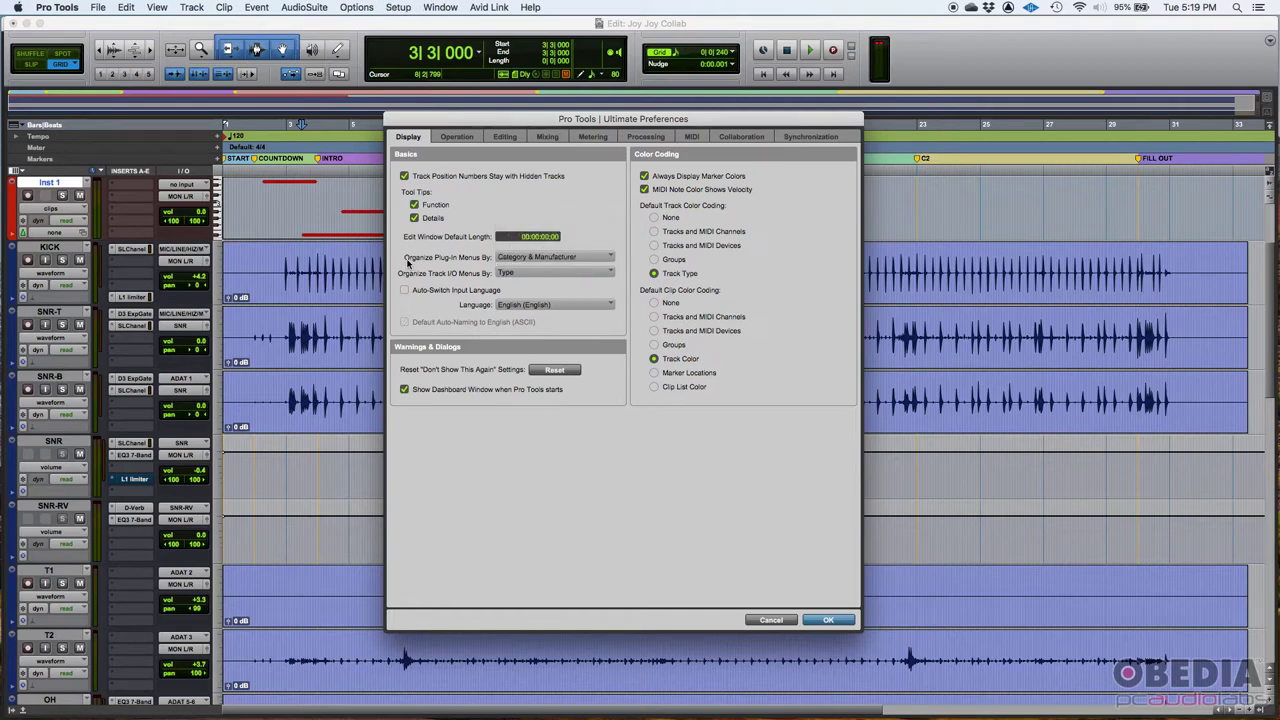
pyautogui.click(536, 262)
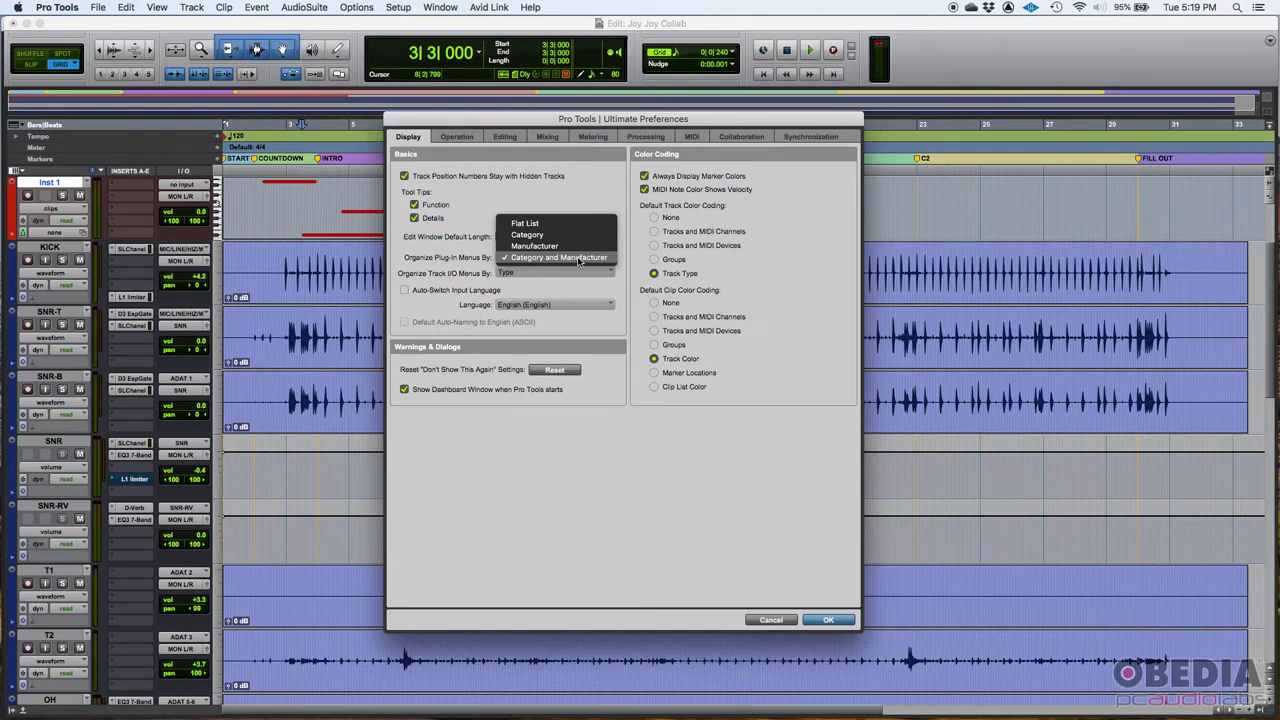
pyautogui.click(578, 258)
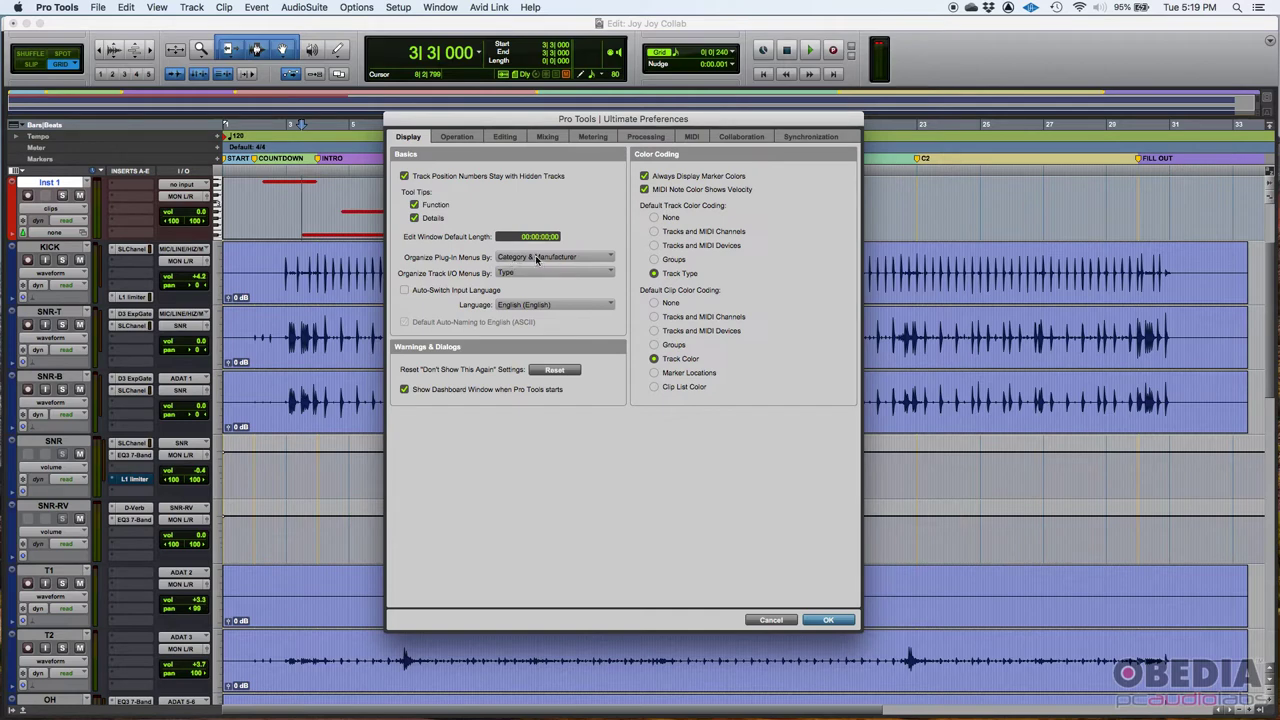
pyautogui.click(766, 620)
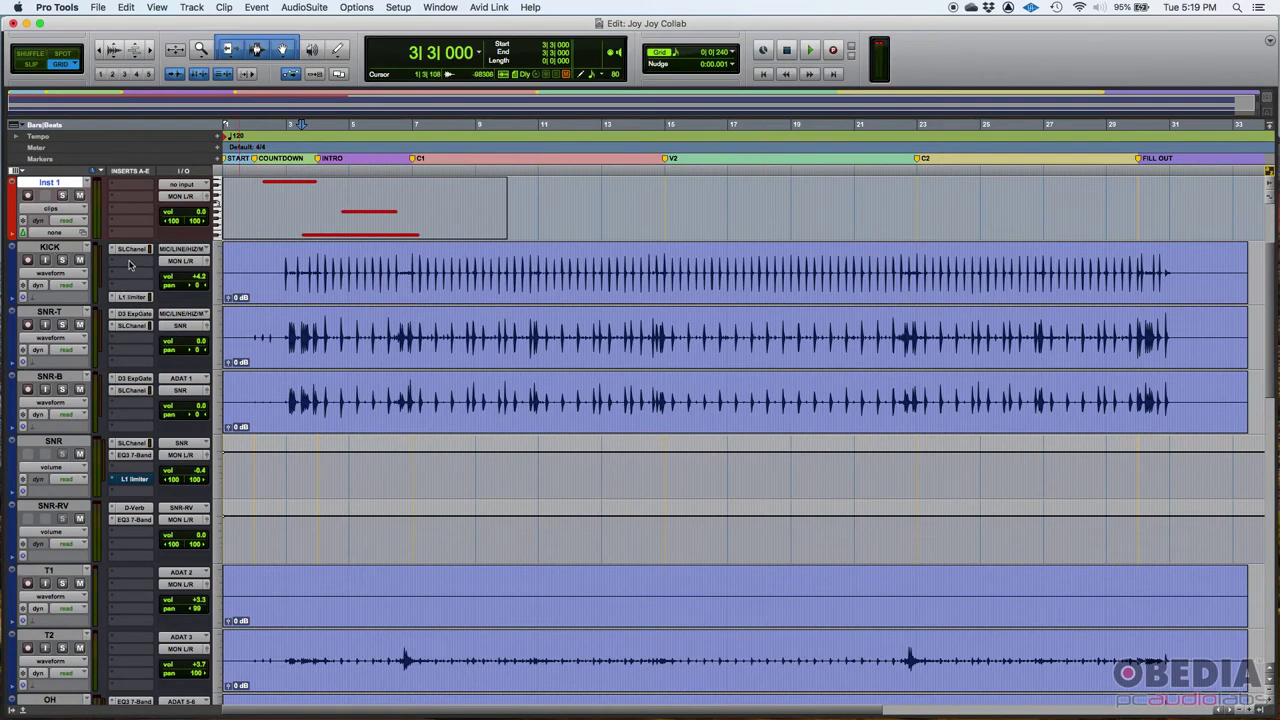
pyautogui.click(131, 263)
pyautogui.moveTo(131, 263)
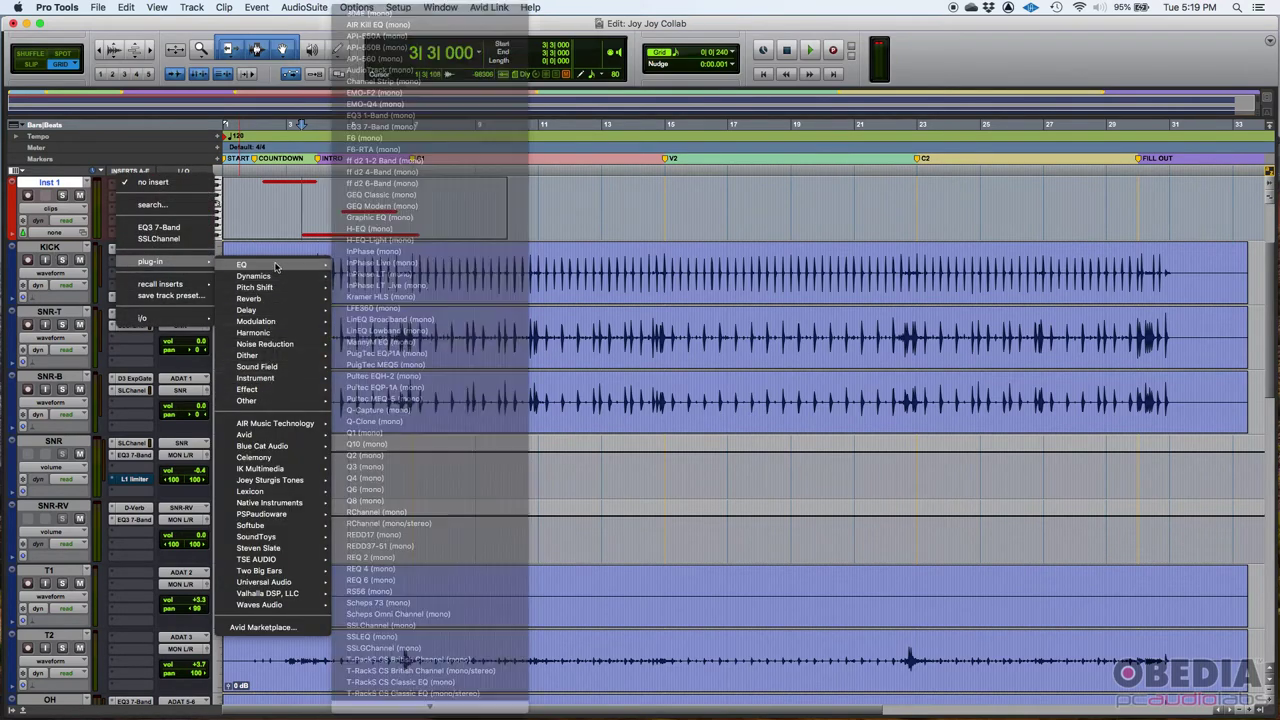
pyautogui.moveTo(282, 334)
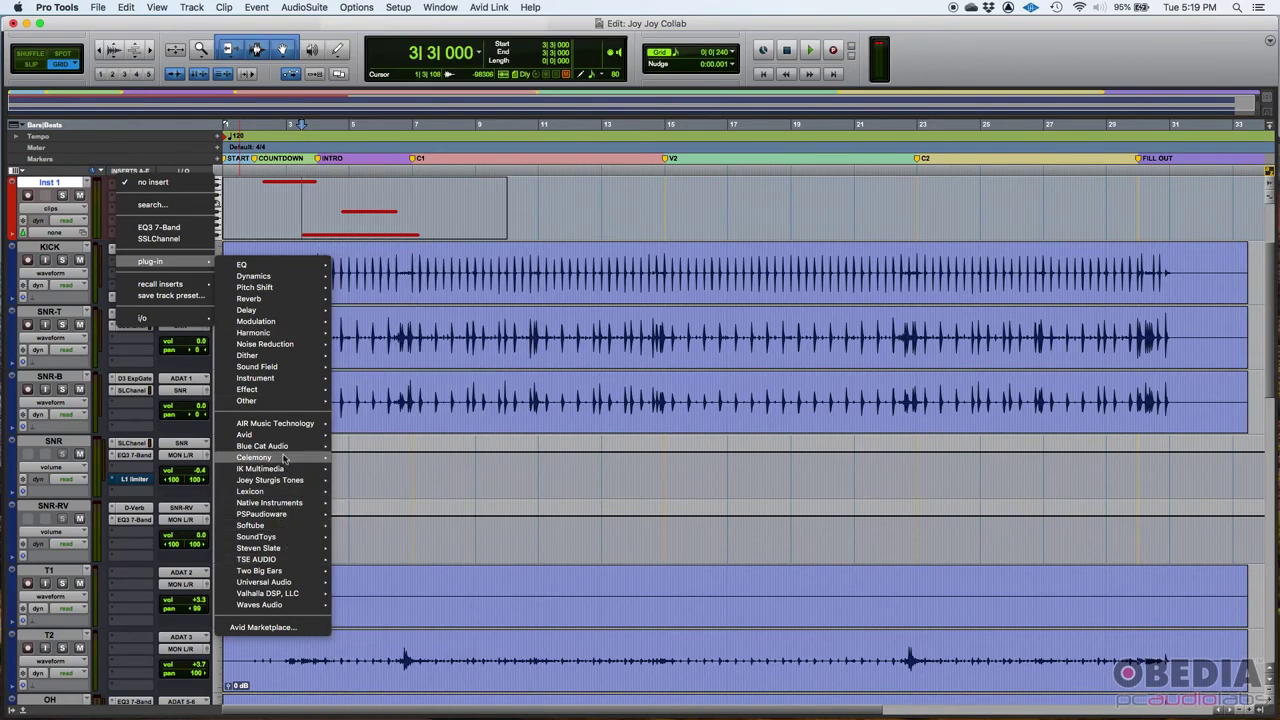
pyautogui.moveTo(282, 482)
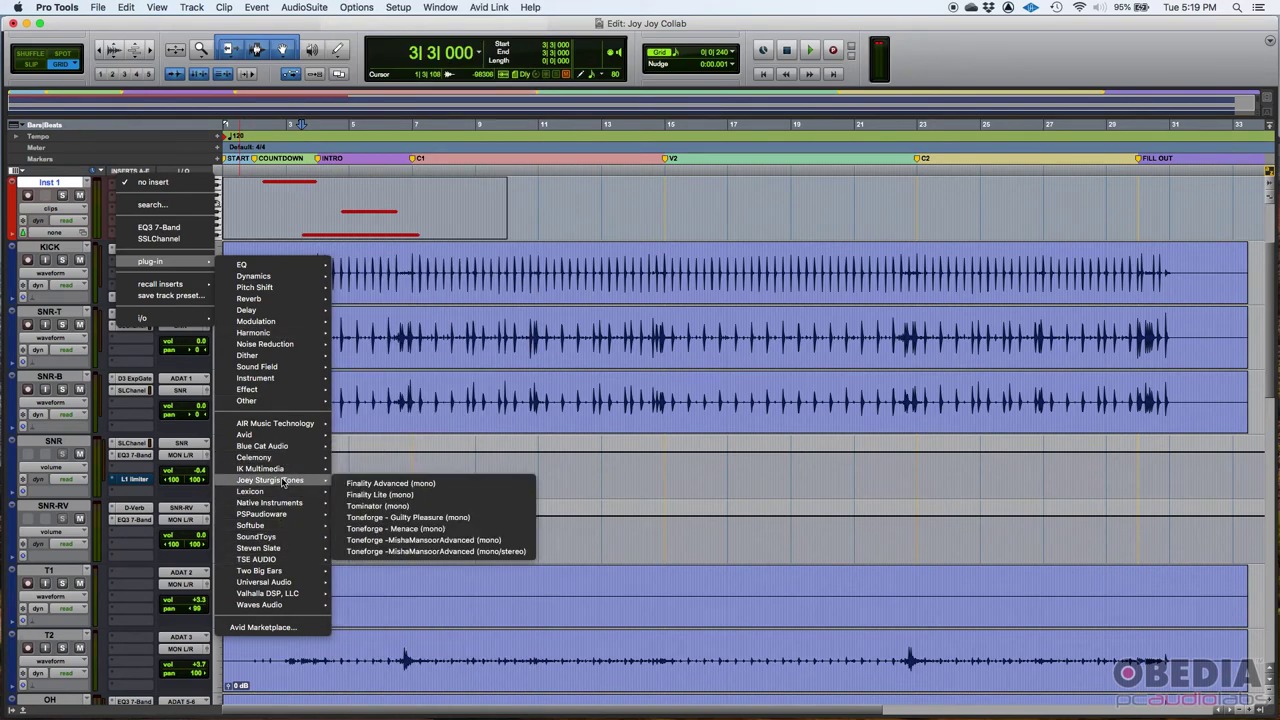
pyautogui.moveTo(284, 280)
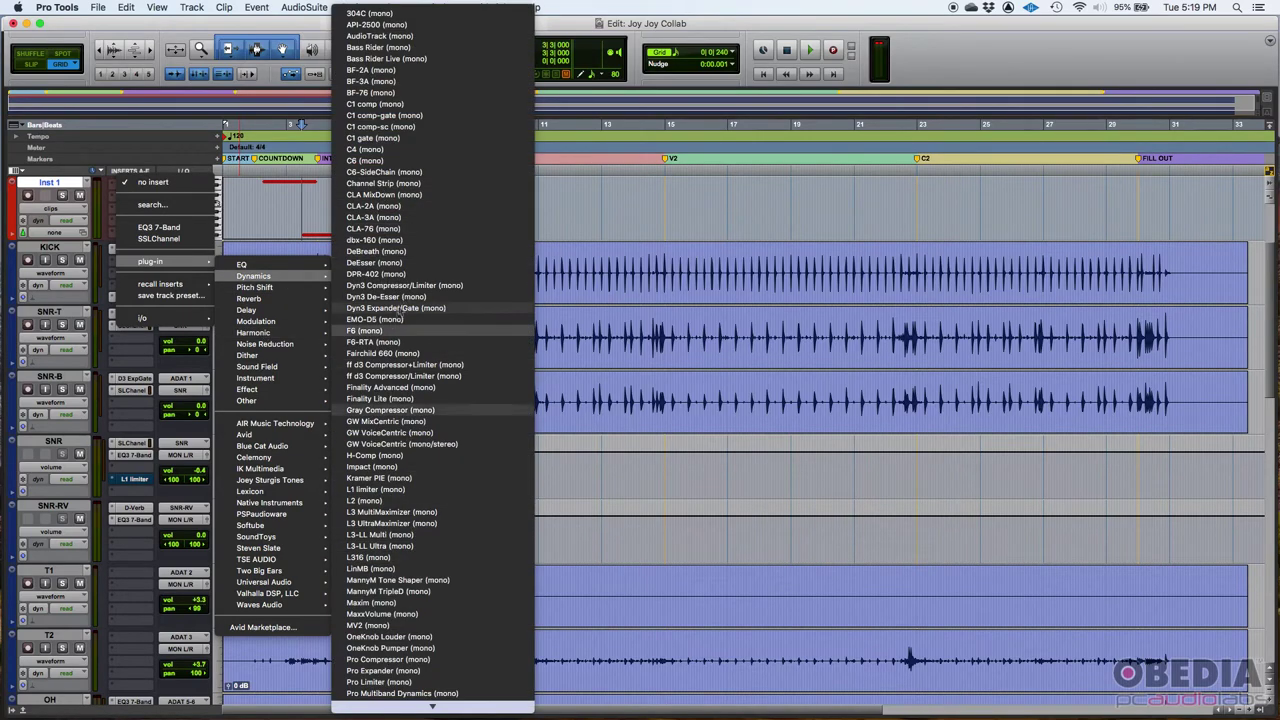
pyautogui.scroll(-5, 407, 650)
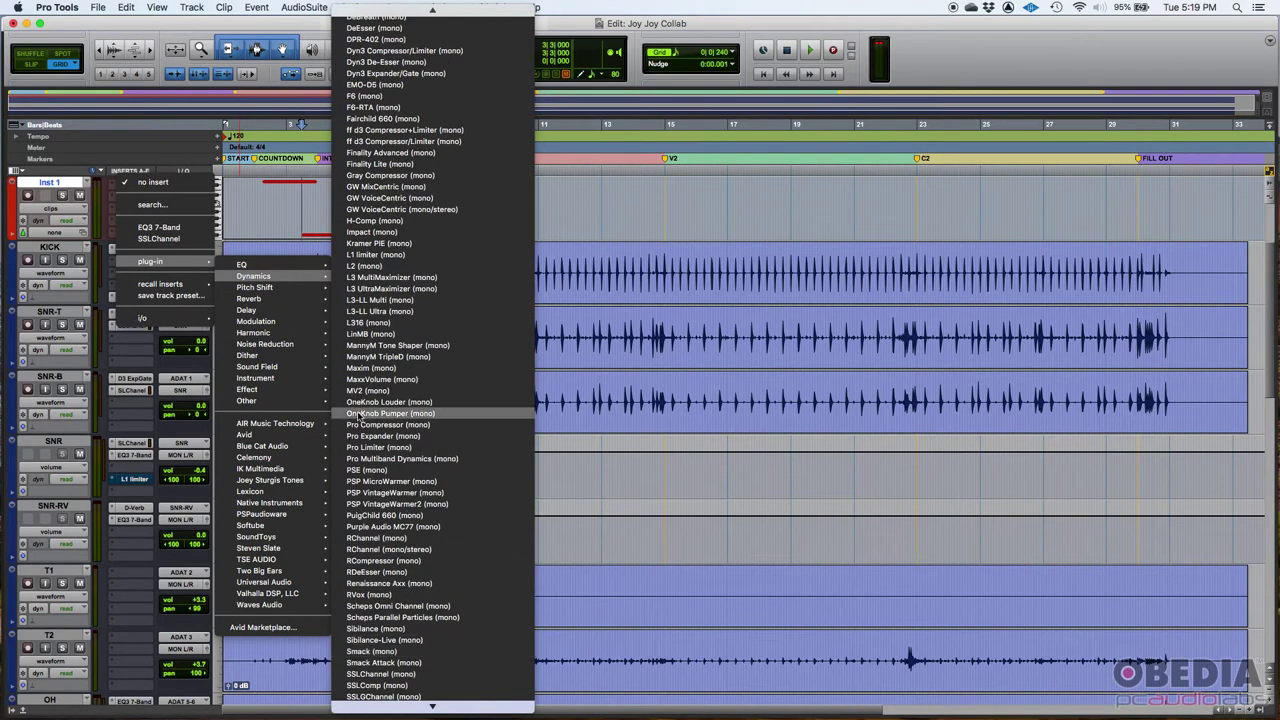
pyautogui.moveTo(278, 424)
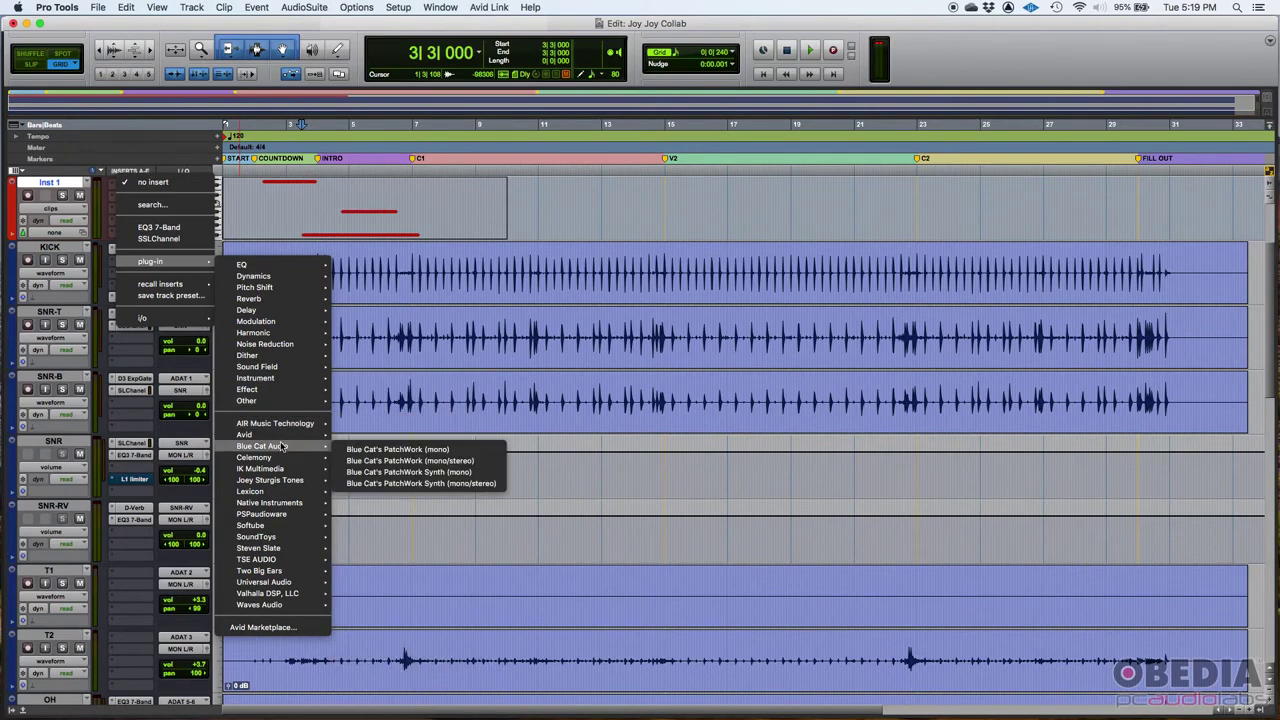
pyautogui.moveTo(244, 438)
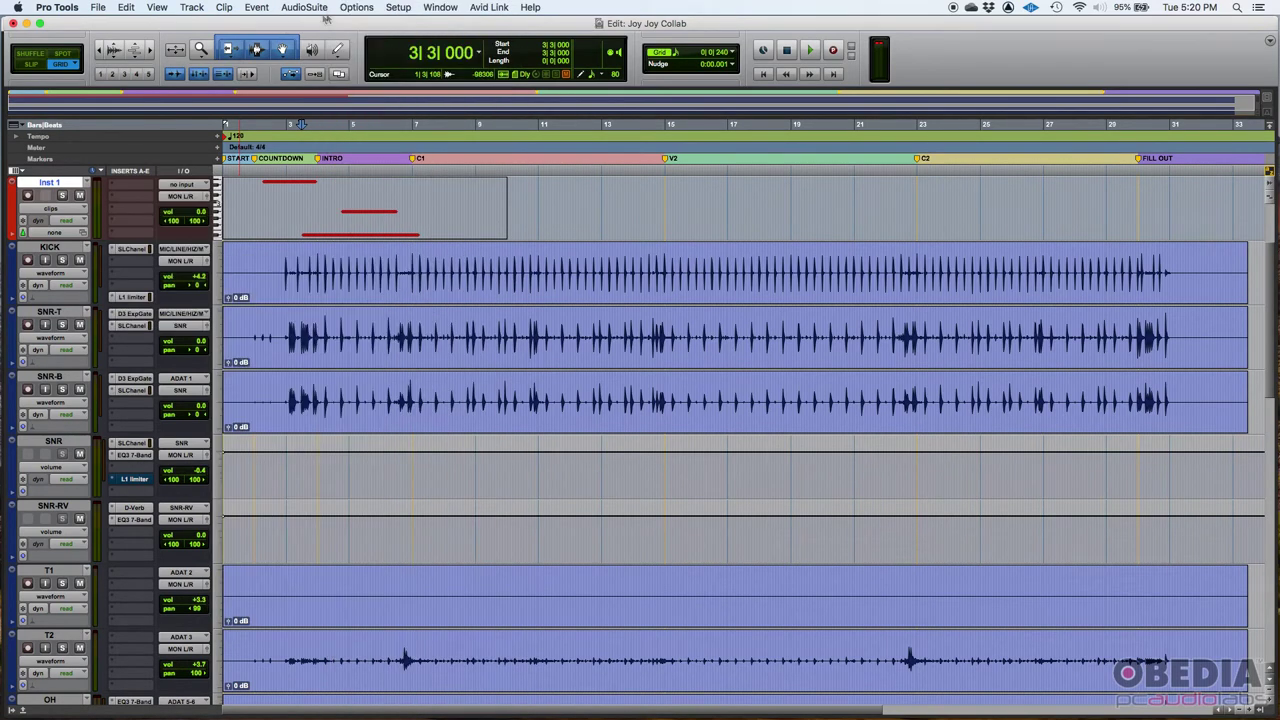
pyautogui.click(282, 28)
# Open Setup > Preferences on the Display tab and untick Show Dashboard Window at startup
pyautogui.click(387, 7)
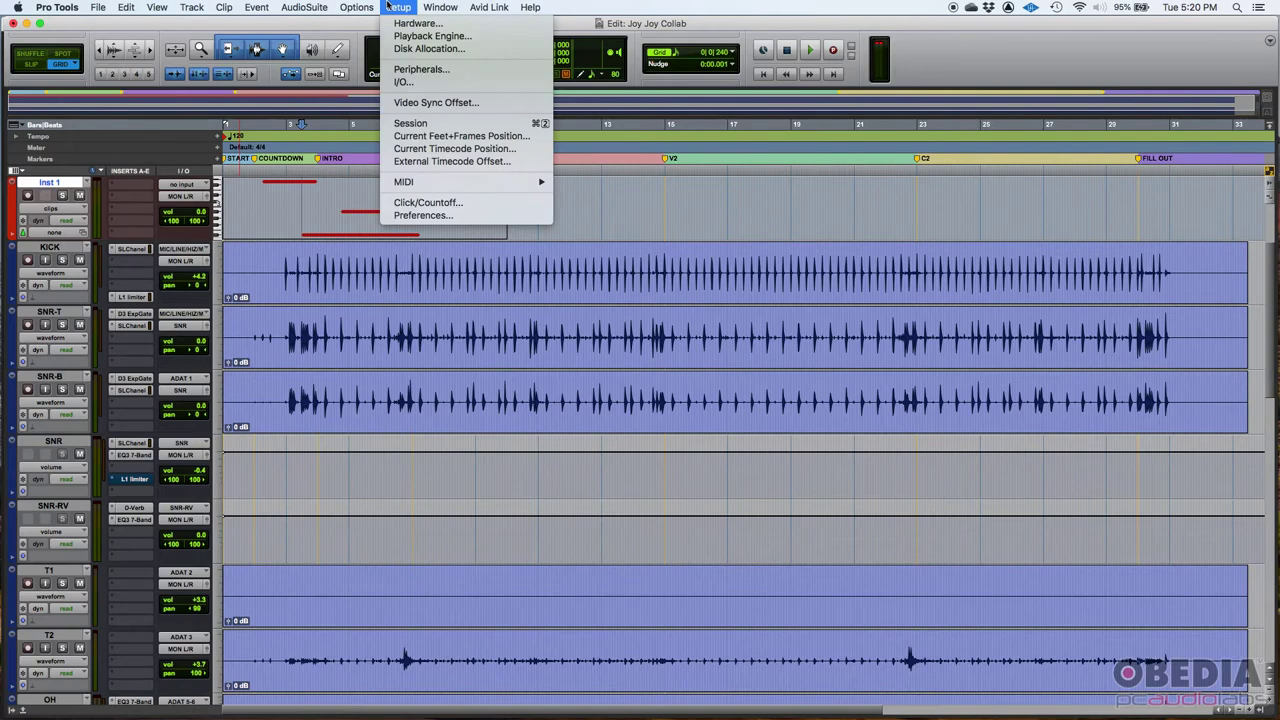
pyautogui.click(421, 216)
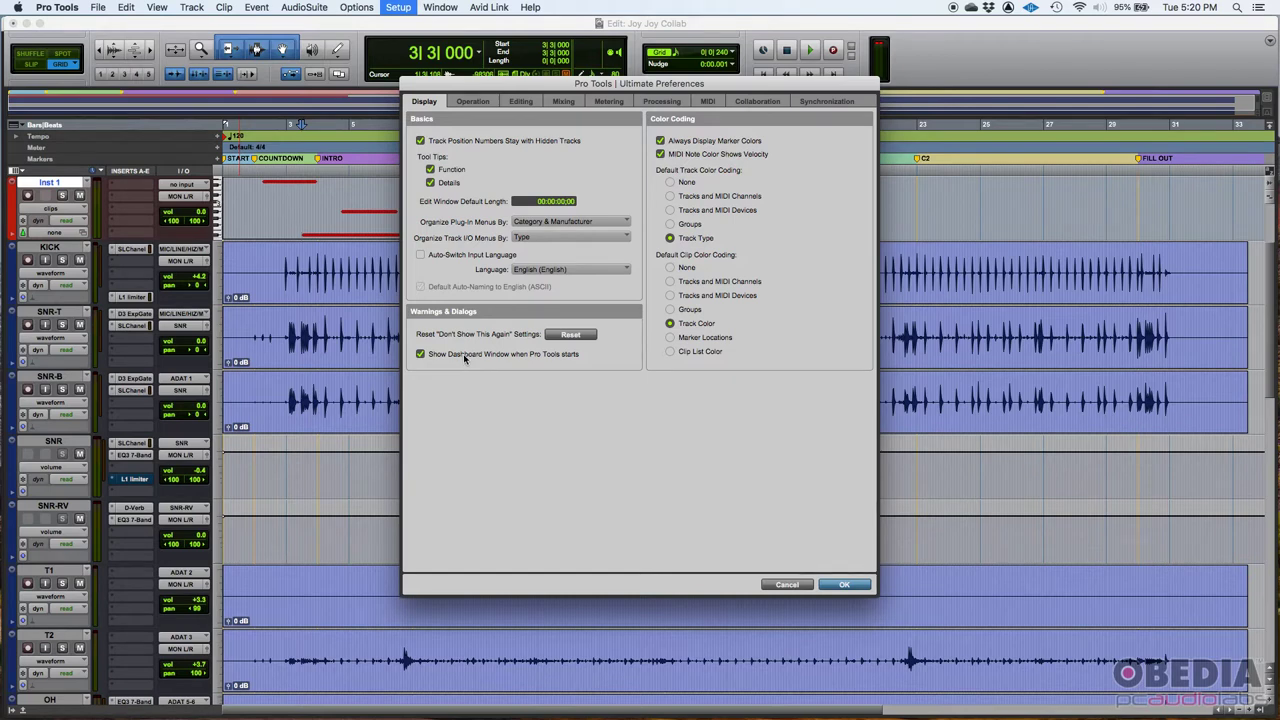
pyautogui.click(420, 355)
# Re-enable Show Dashboard at startup, reset the don't-show-again warnings, and cancel Preferences
pyautogui.click(421, 354)
pyautogui.click(574, 338)
pyautogui.click(787, 585)
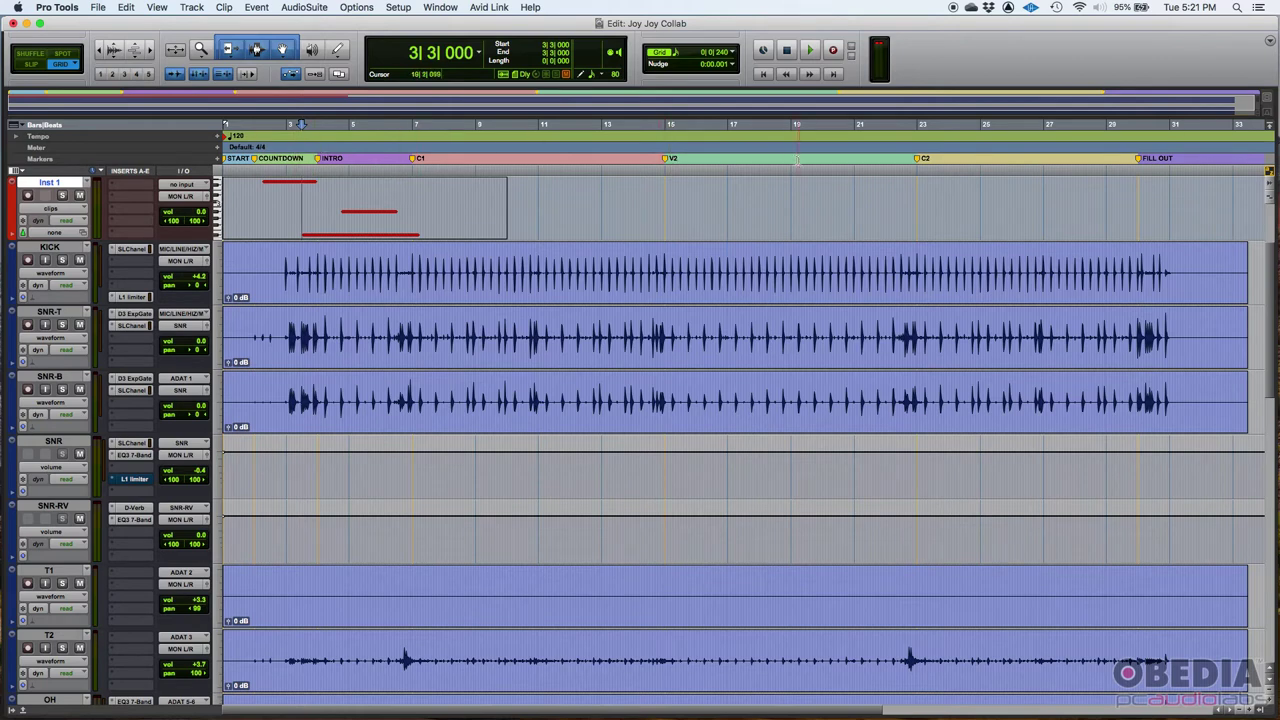
# Select the KICK clip and zoom in on it
pyautogui.click(380, 277)
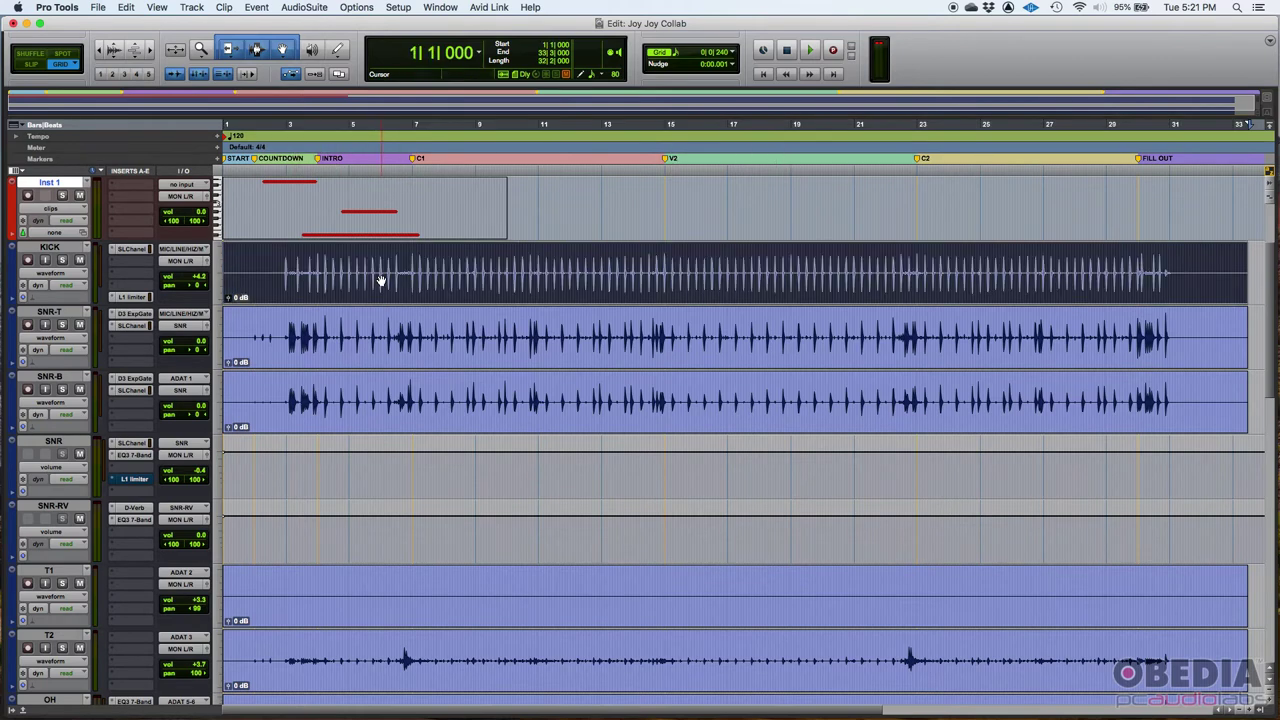
pyautogui.press('super+bracketright')
pyautogui.hscroll(15, 403, 610)
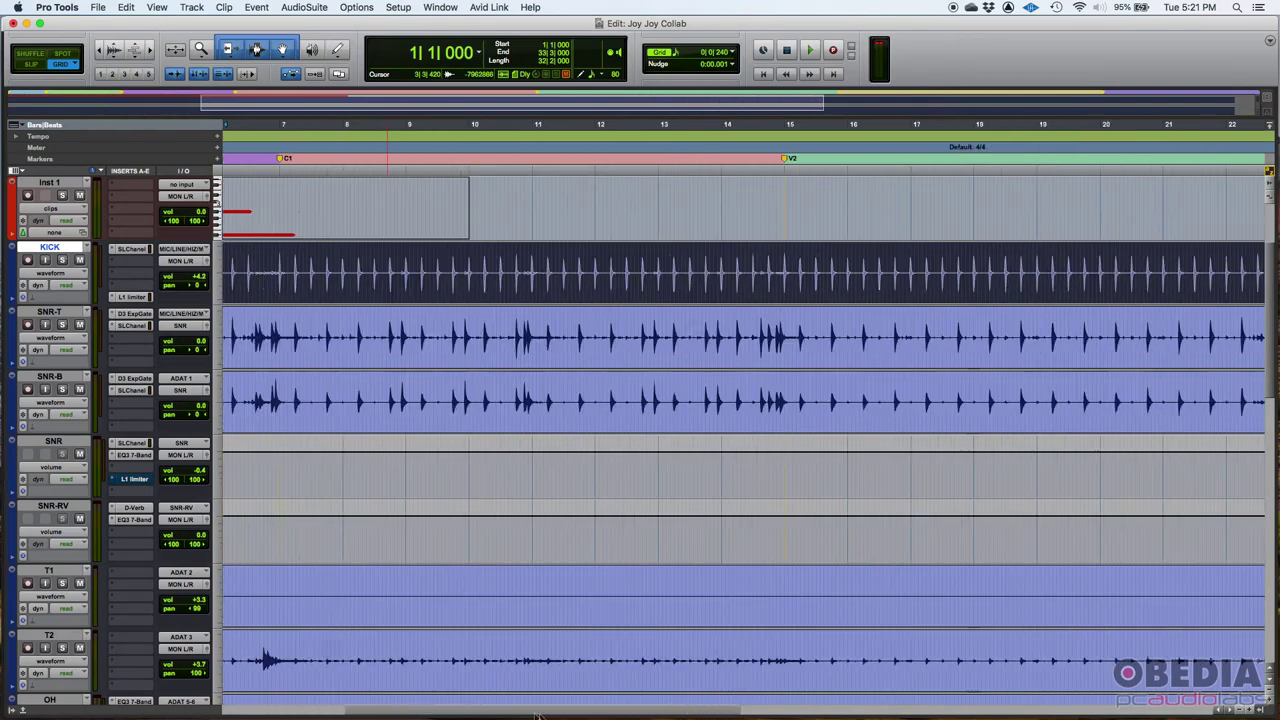
pyautogui.hscroll(-15, 390, 711)
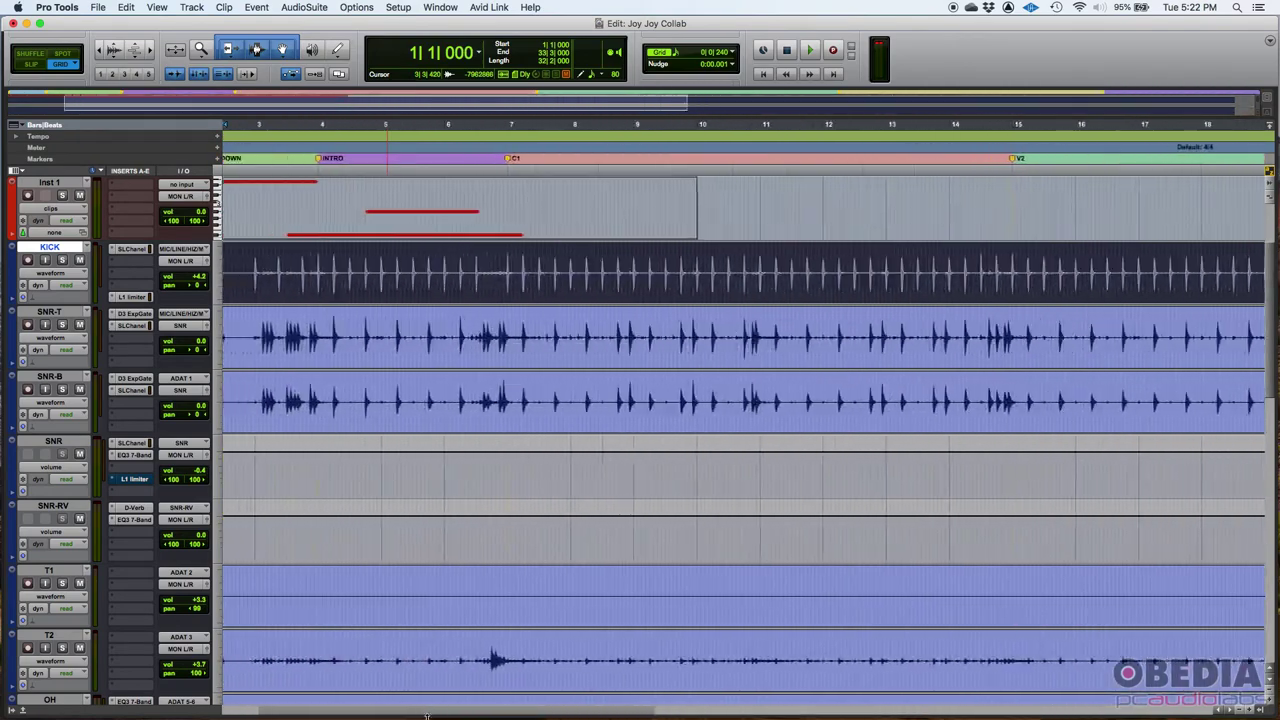
pyautogui.moveTo(390, 711); pyautogui.dragTo(793, 713)
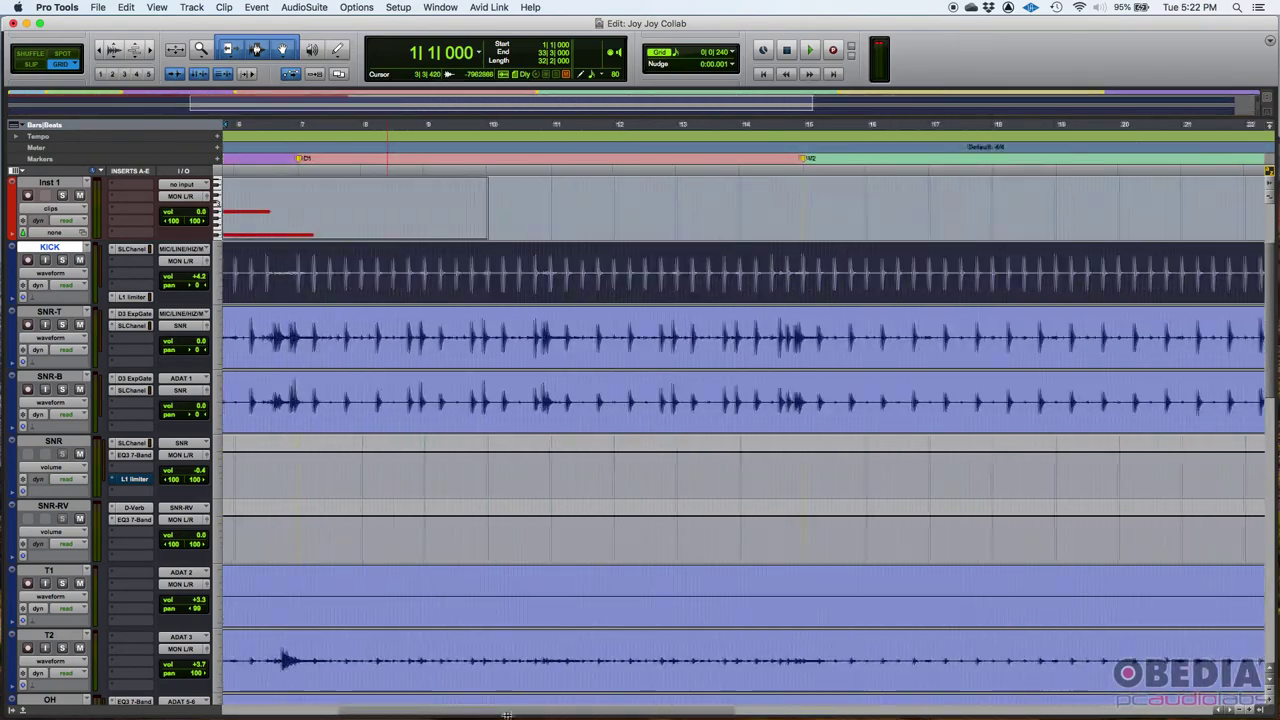
pyautogui.hscroll(5, 507, 715)
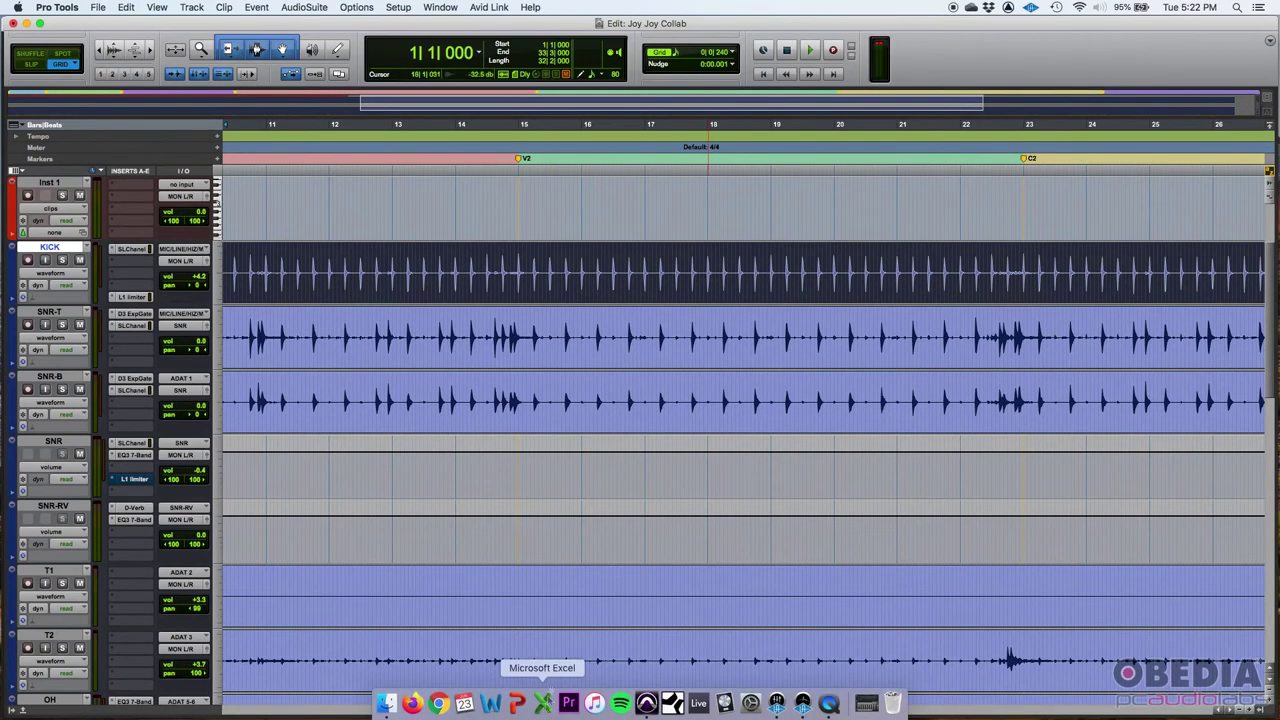
pyautogui.hscroll(-10, 605, 713)
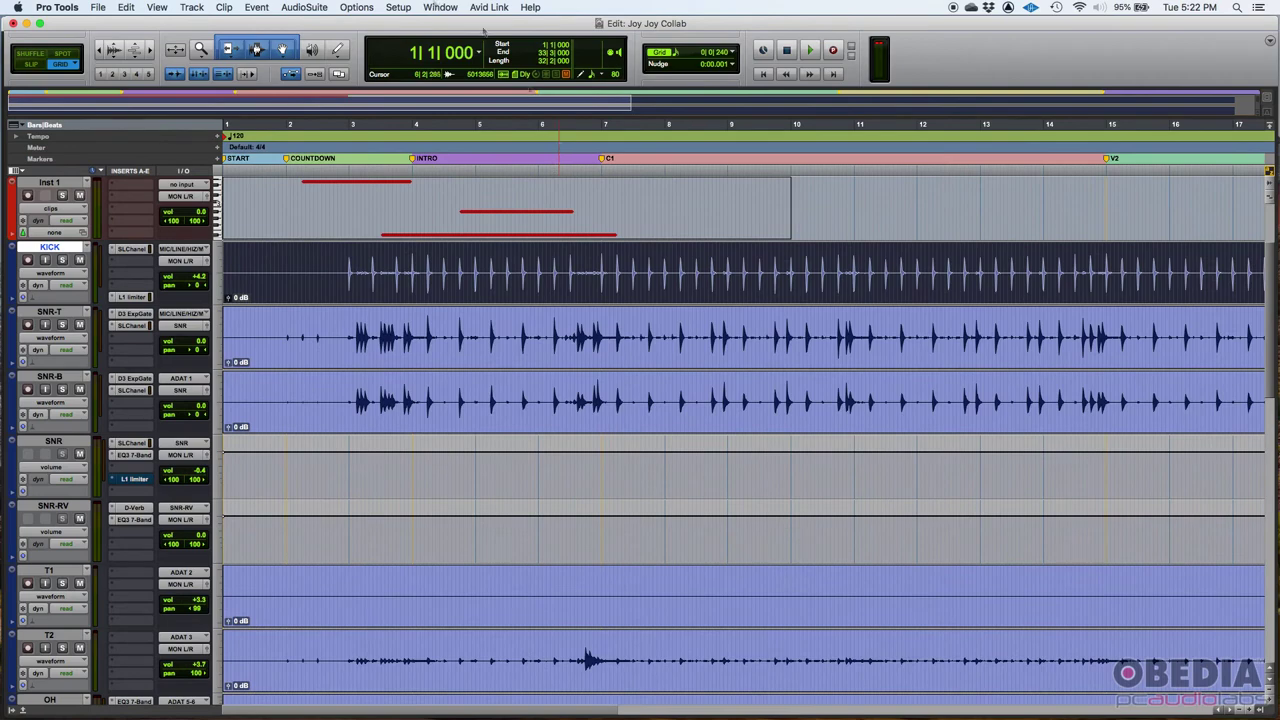
# Turn off Always Display Marker Colors in the Display preferences and confirm with OK
pyautogui.click(396, 7)
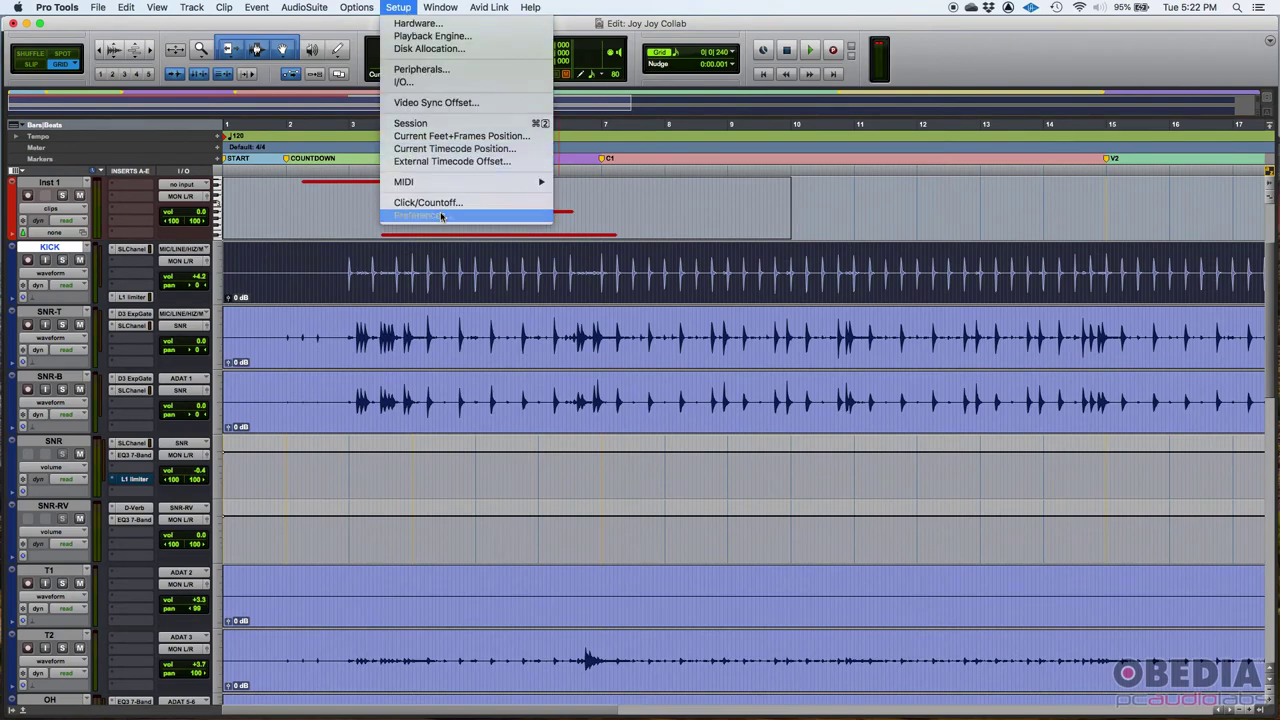
pyautogui.click(410, 216)
pyautogui.click(662, 142)
pyautogui.click(842, 586)
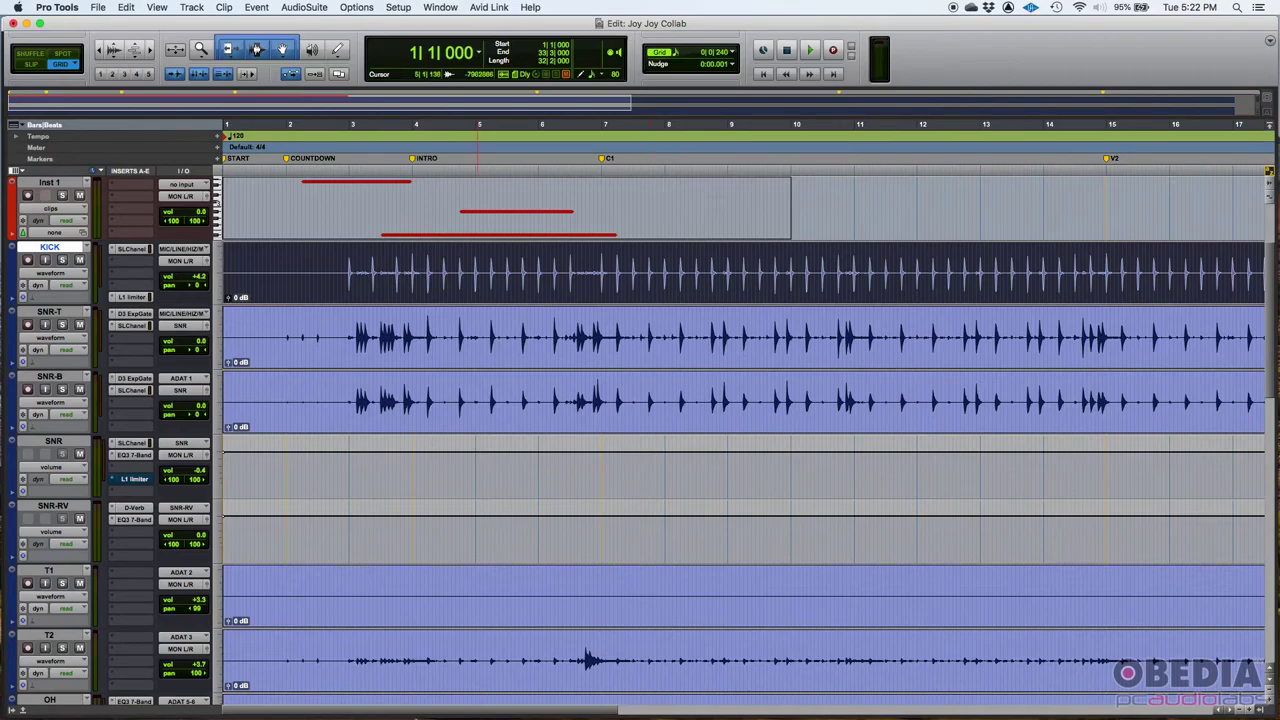
pyautogui.moveTo(416, 711)
pyautogui.mouseDown()
pyautogui.moveTo(800, 711)
pyautogui.moveTo(412, 716)
pyautogui.mouseUp()
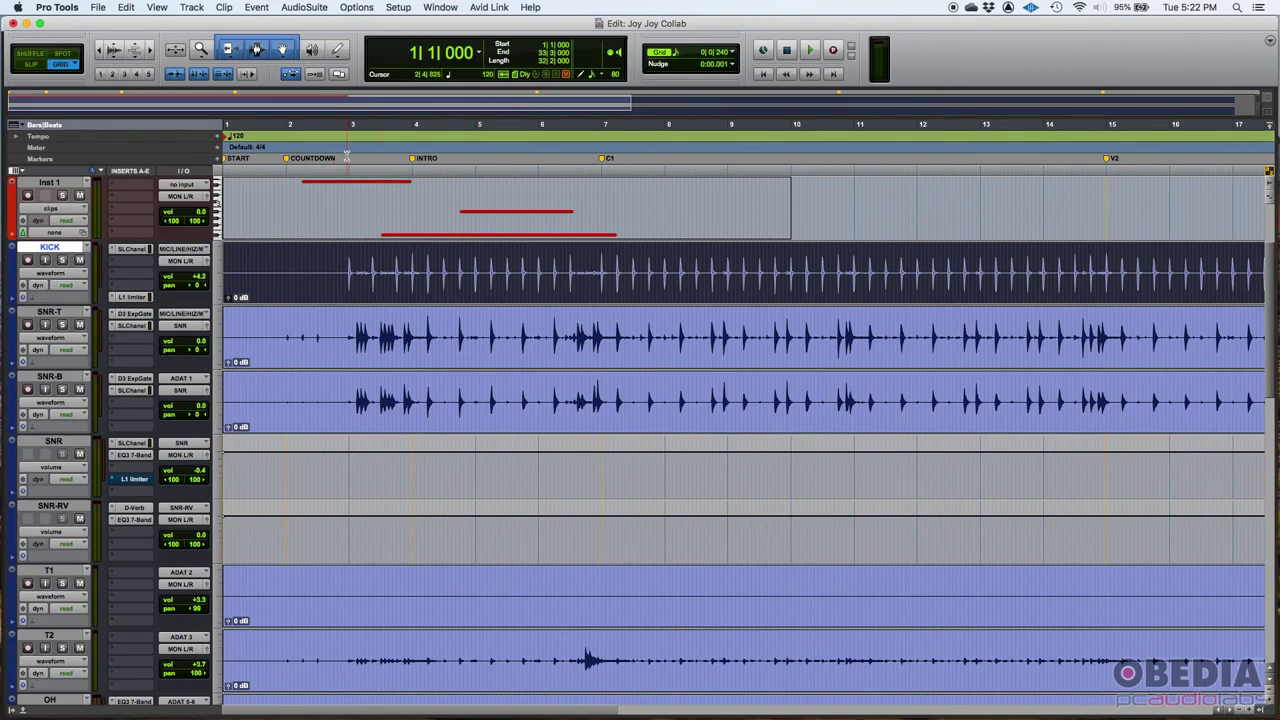
pyautogui.click(398, 7)
# Close the reopened Preferences, then open the Inst 1 MIDI clip in the MIDI Editor
pyautogui.click(421, 216)
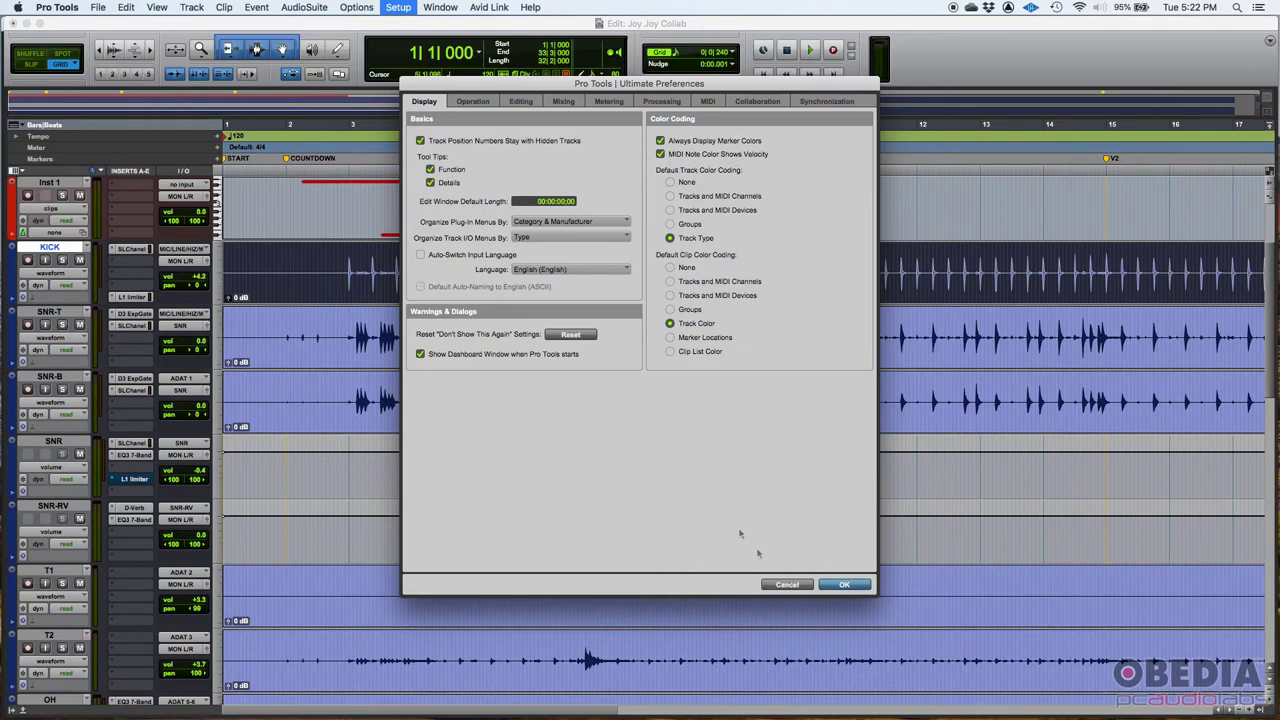
pyautogui.press('Return')
pyautogui.click(298, 220)
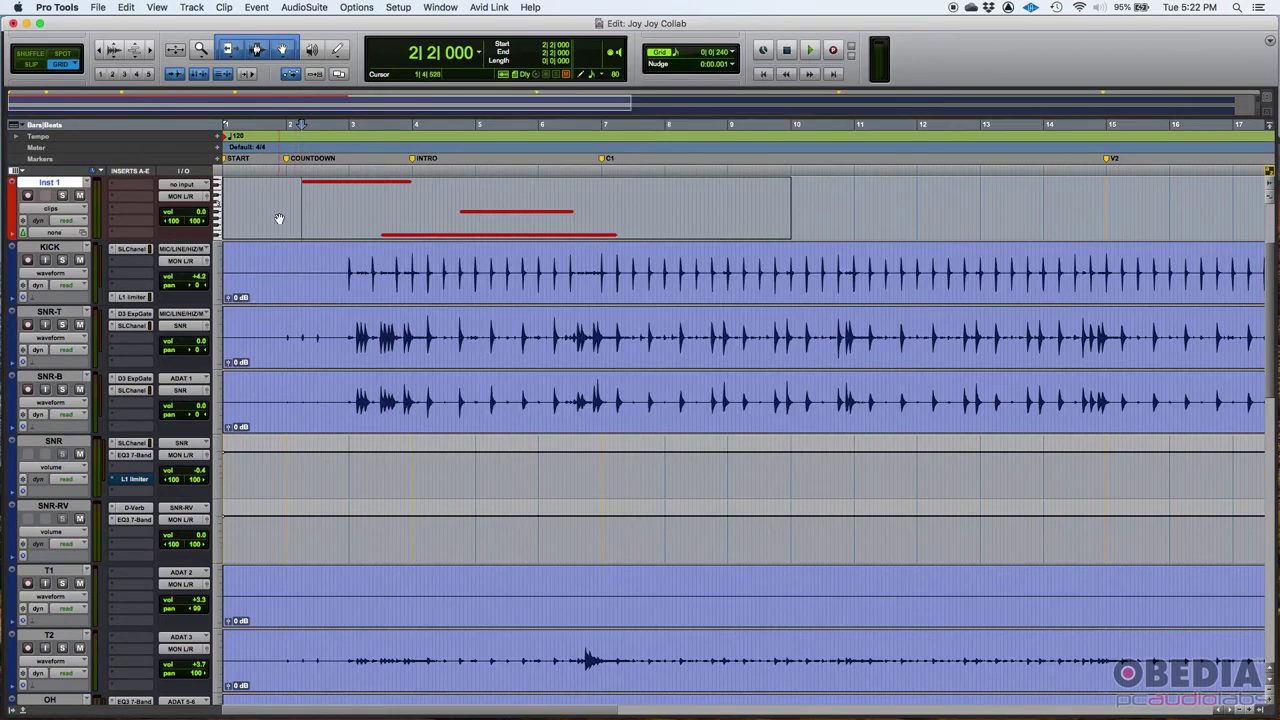
pyautogui.doubleClick(279, 219)
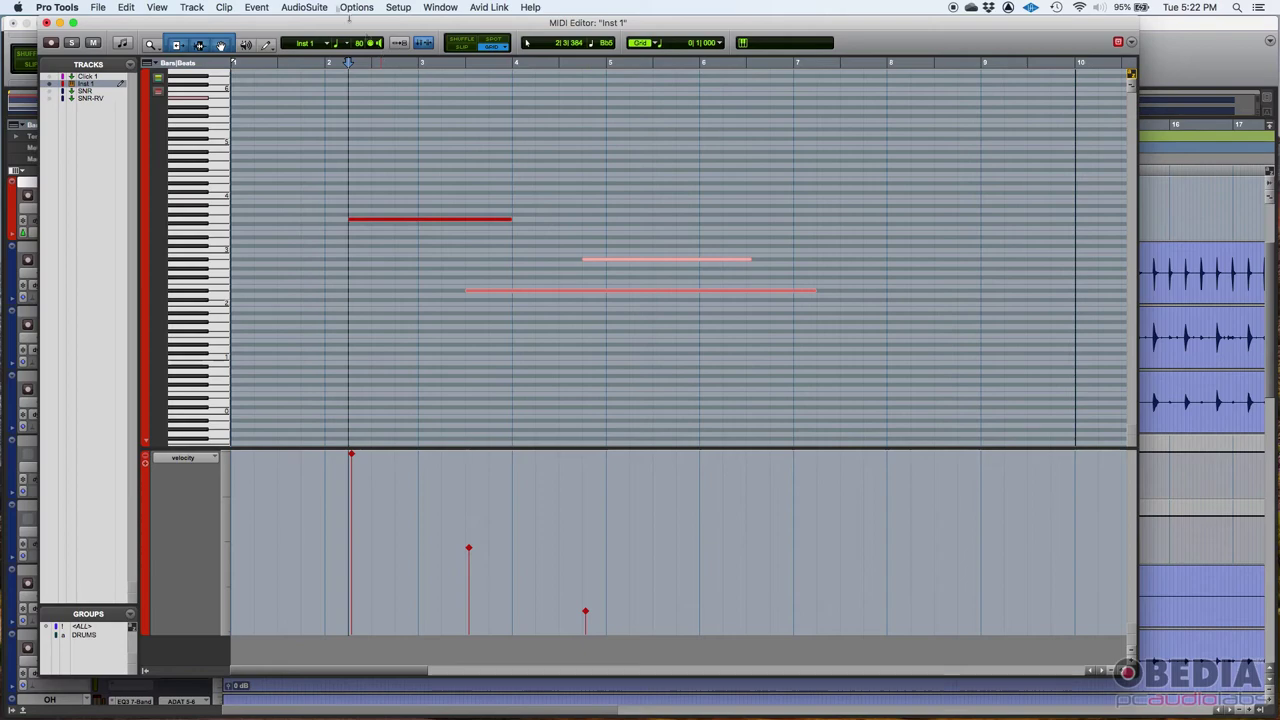
# Move the MIDI Editor aside, select the velocity-shaded top red note, then close the editor
pyautogui.moveTo(325, 20); pyautogui.dragTo(465, 32)
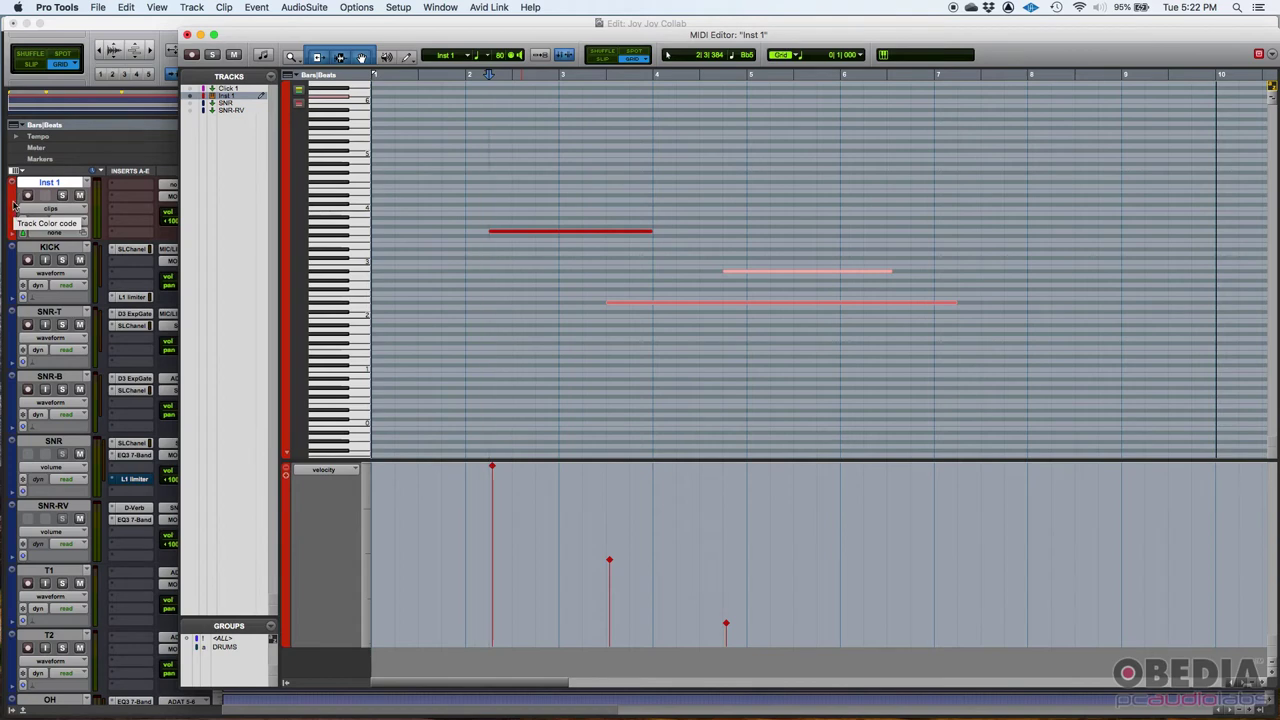
pyautogui.click(559, 290)
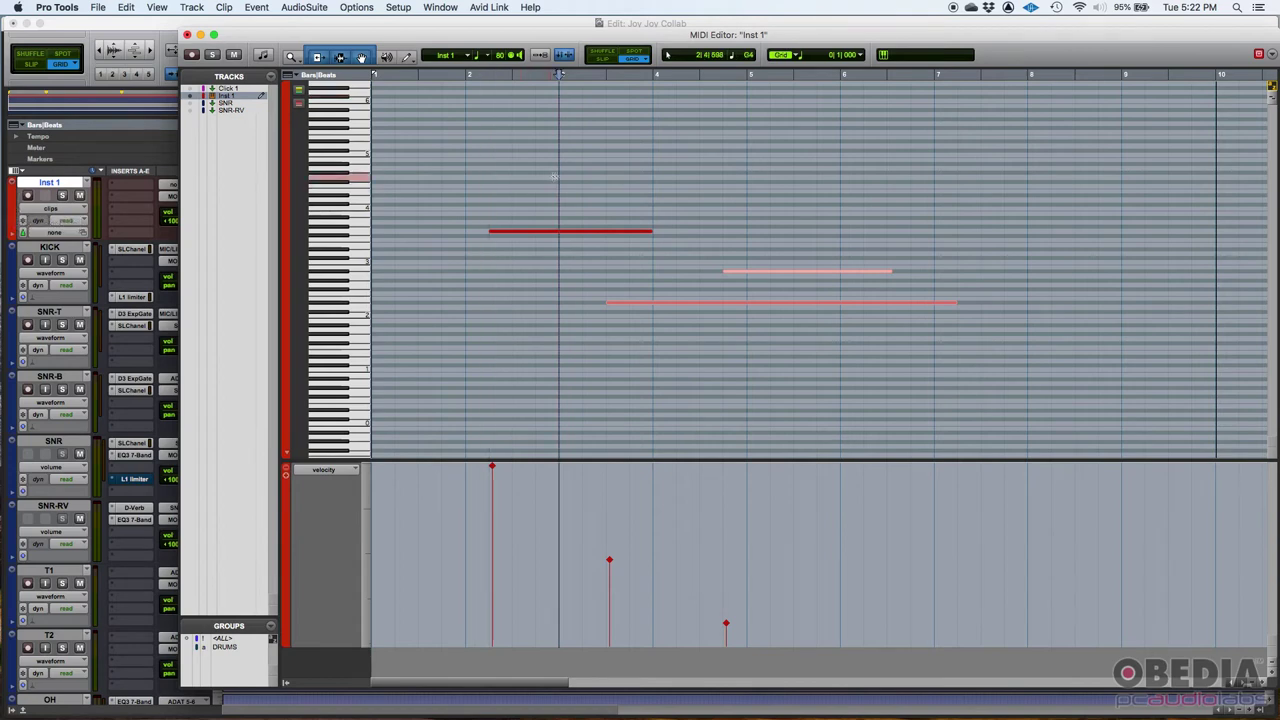
pyautogui.click(562, 236)
pyautogui.click(760, 272)
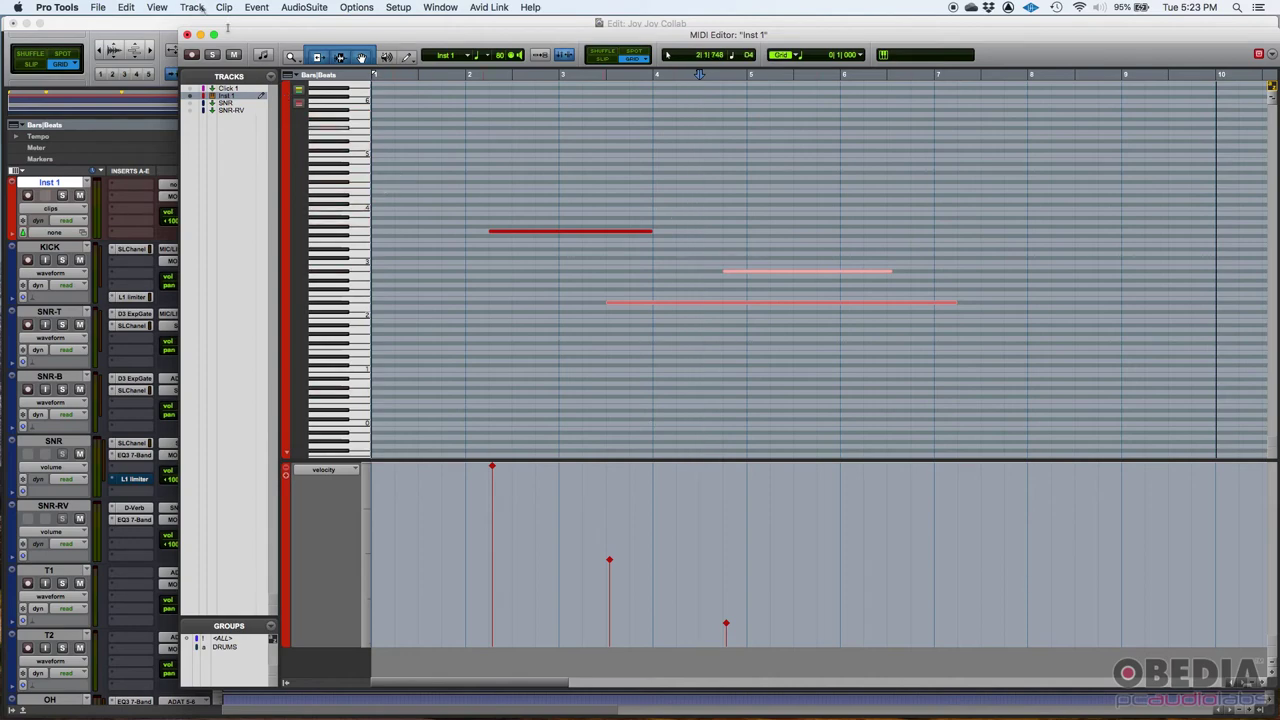
pyautogui.click(187, 35)
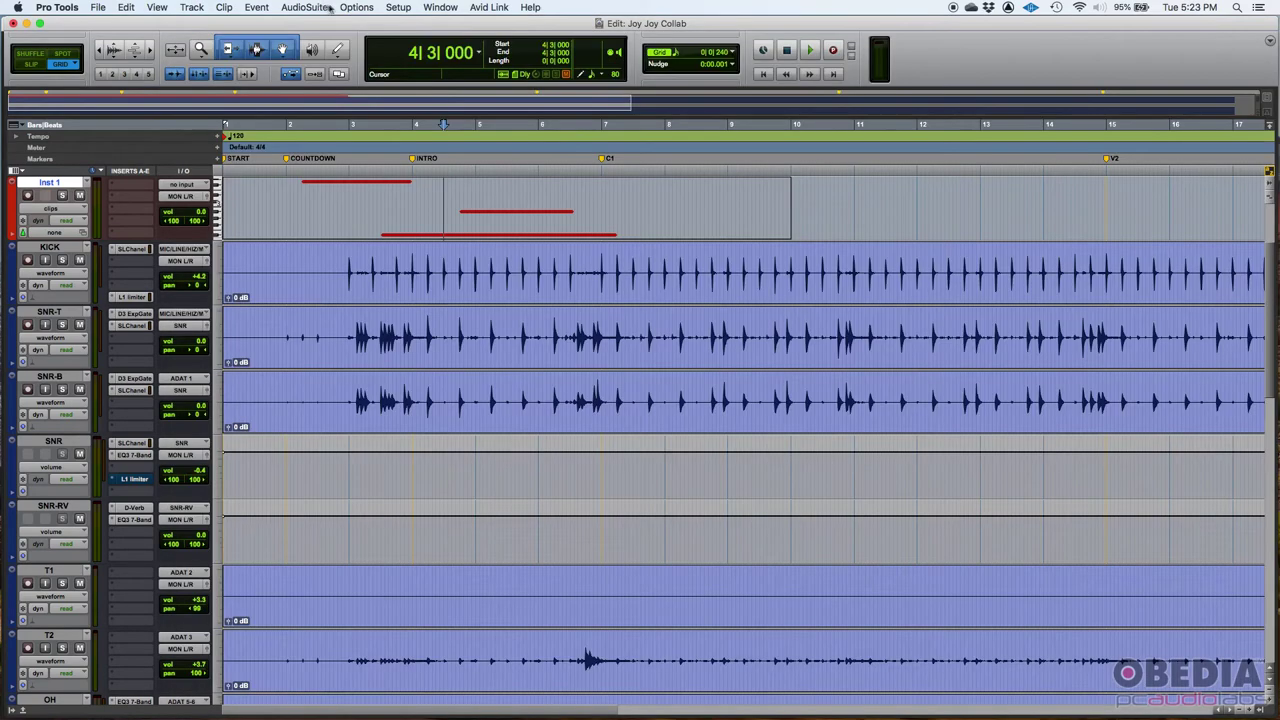
# In Setup > Preferences > Display, choose None for Default Track Color Coding
pyautogui.click(400, 7)
pyautogui.click(440, 220)
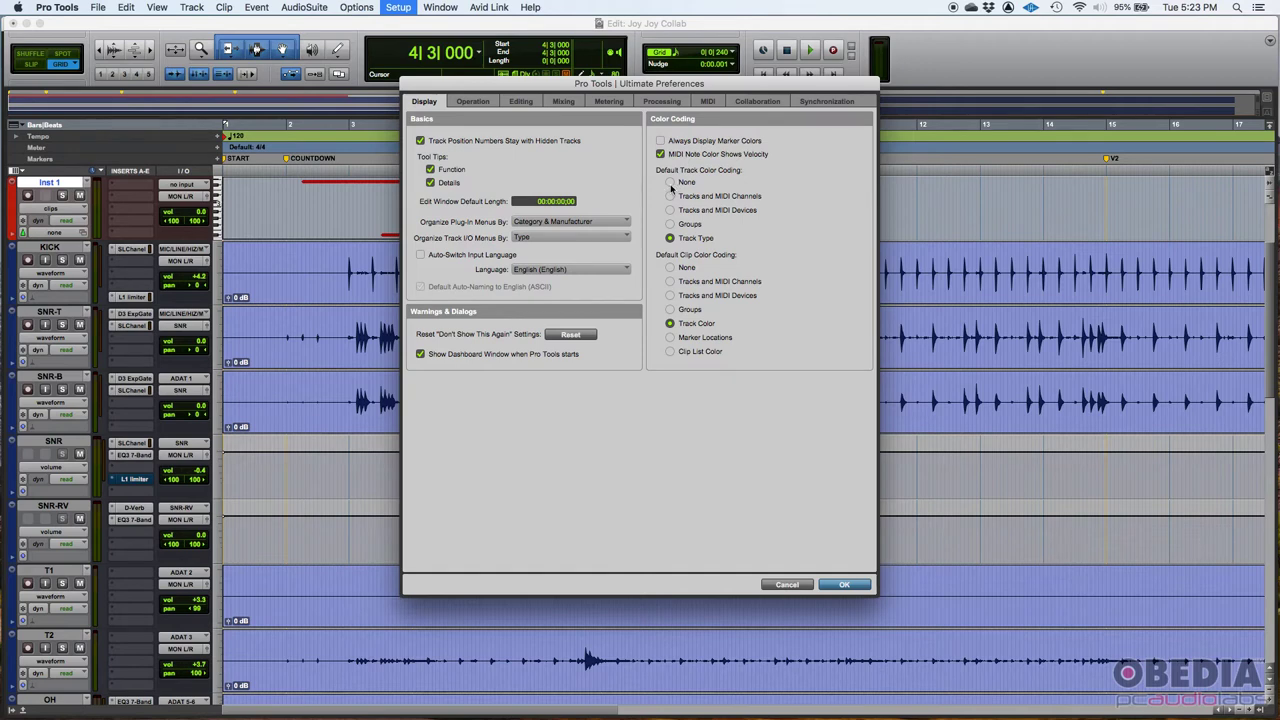
pyautogui.click(670, 183)
# Confirm the preferences, then select the OH and KICK clips and a bars 3–6 range on KICK
pyautogui.press('Return')
pyautogui.scroll(-5, 466, 562)
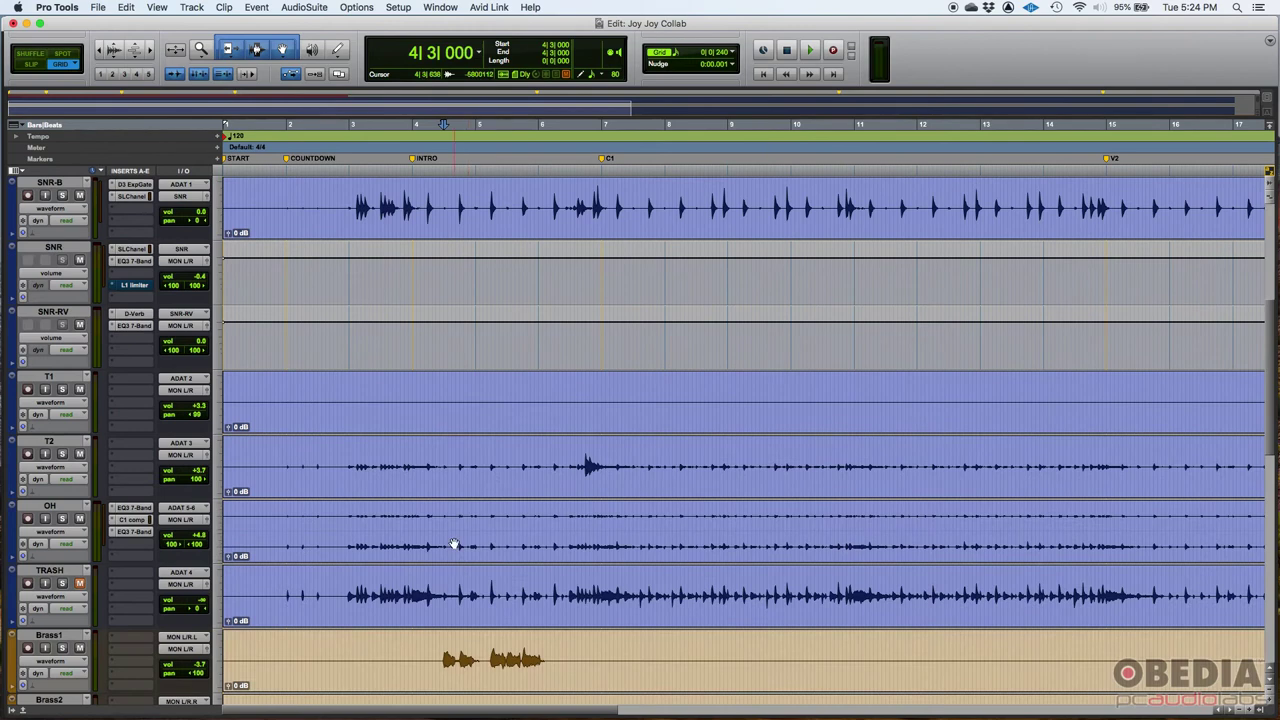
pyautogui.click(12, 520)
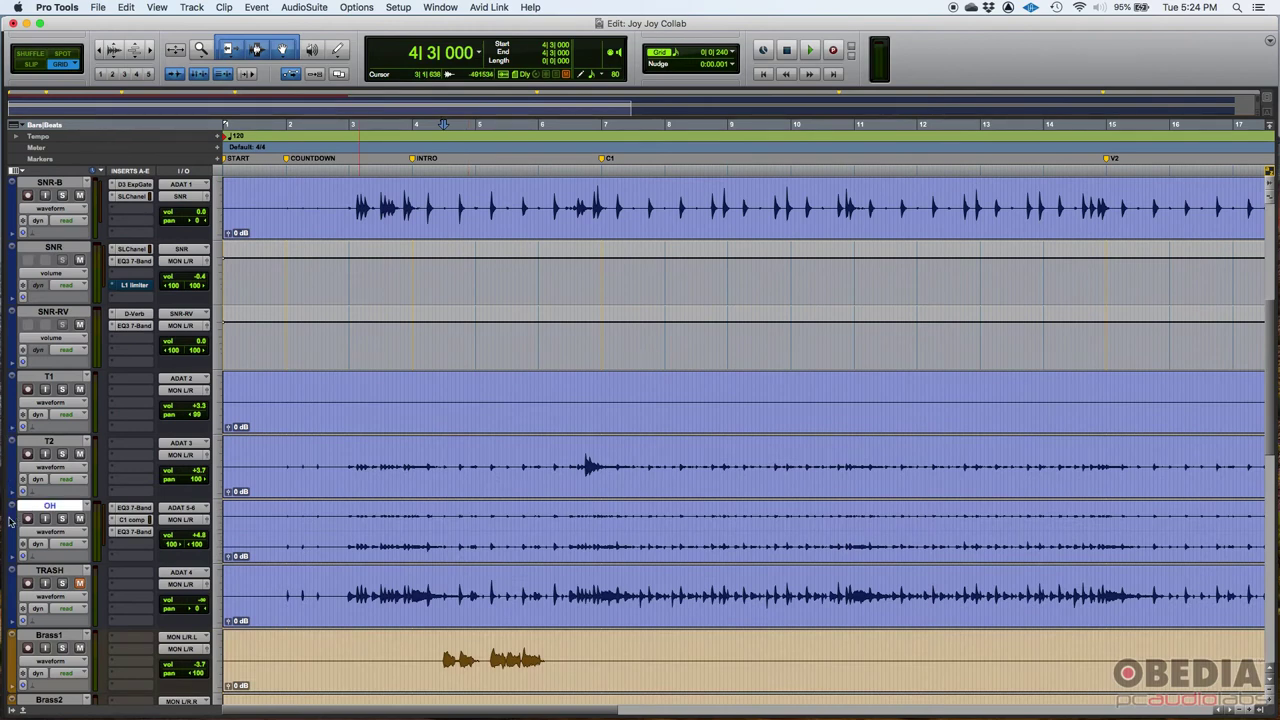
pyautogui.click(288, 545)
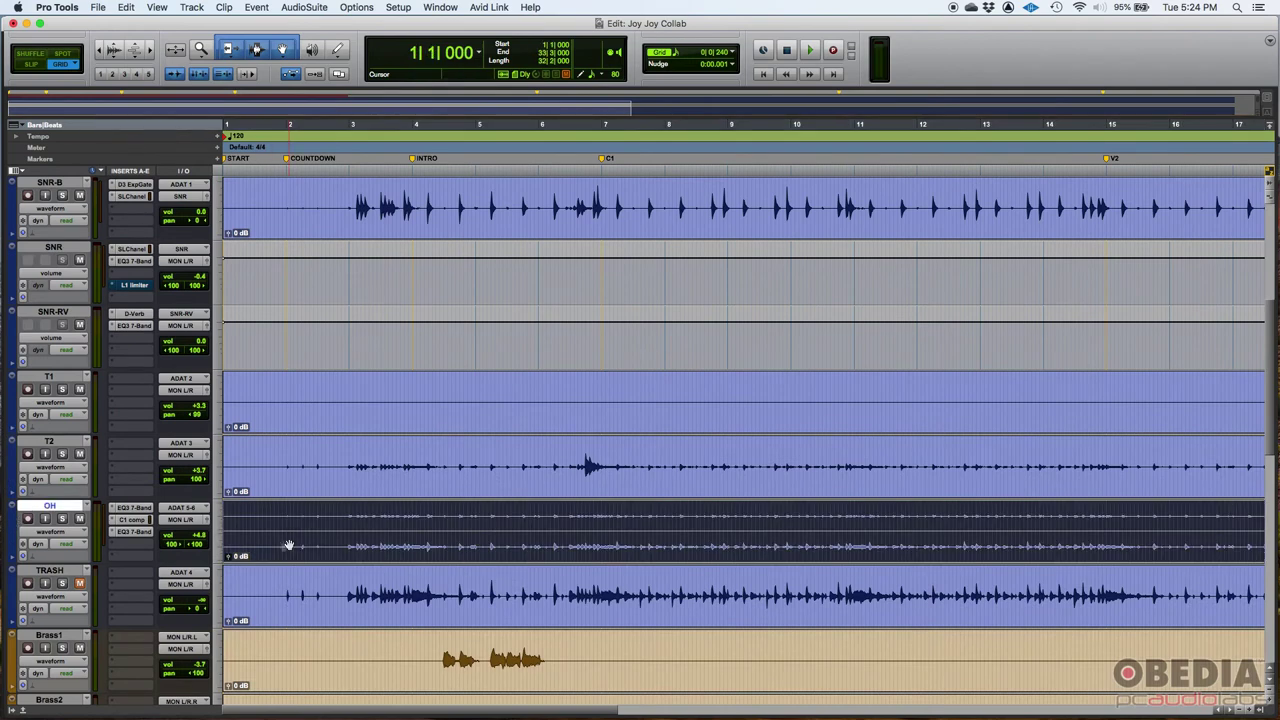
pyautogui.scroll(10, 300, 480)
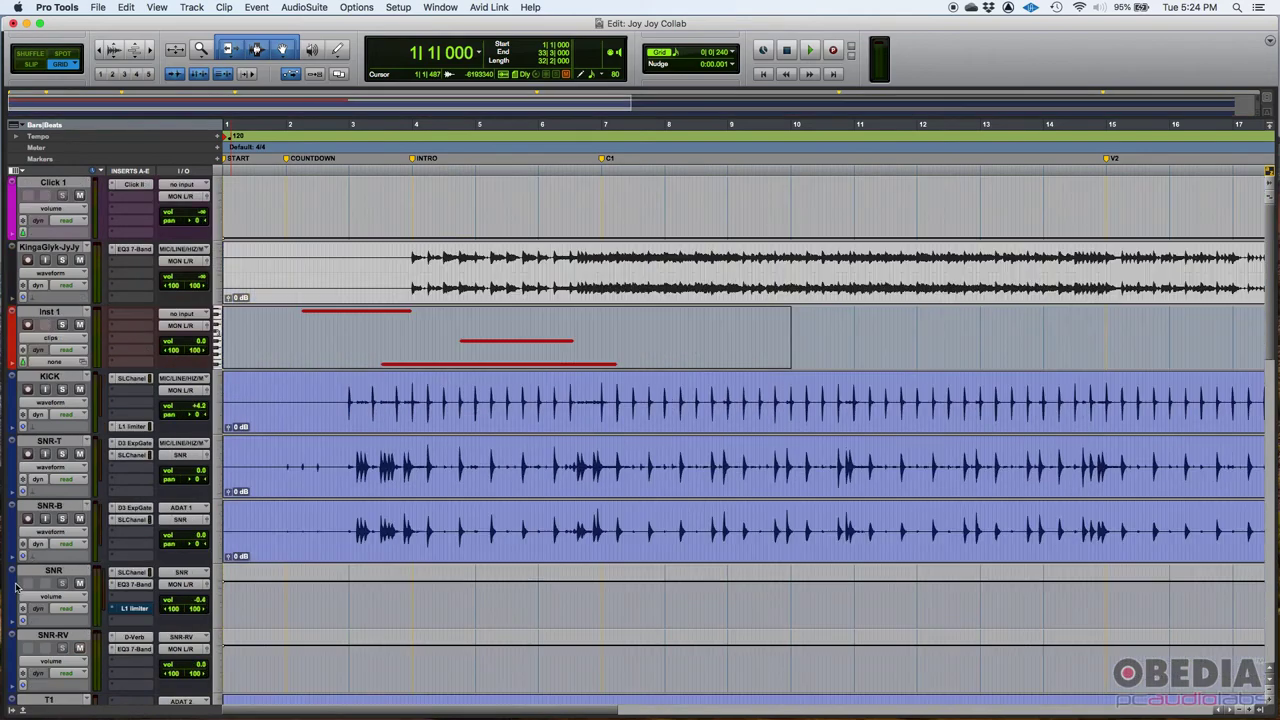
pyautogui.click(323, 427)
pyautogui.click(314, 390)
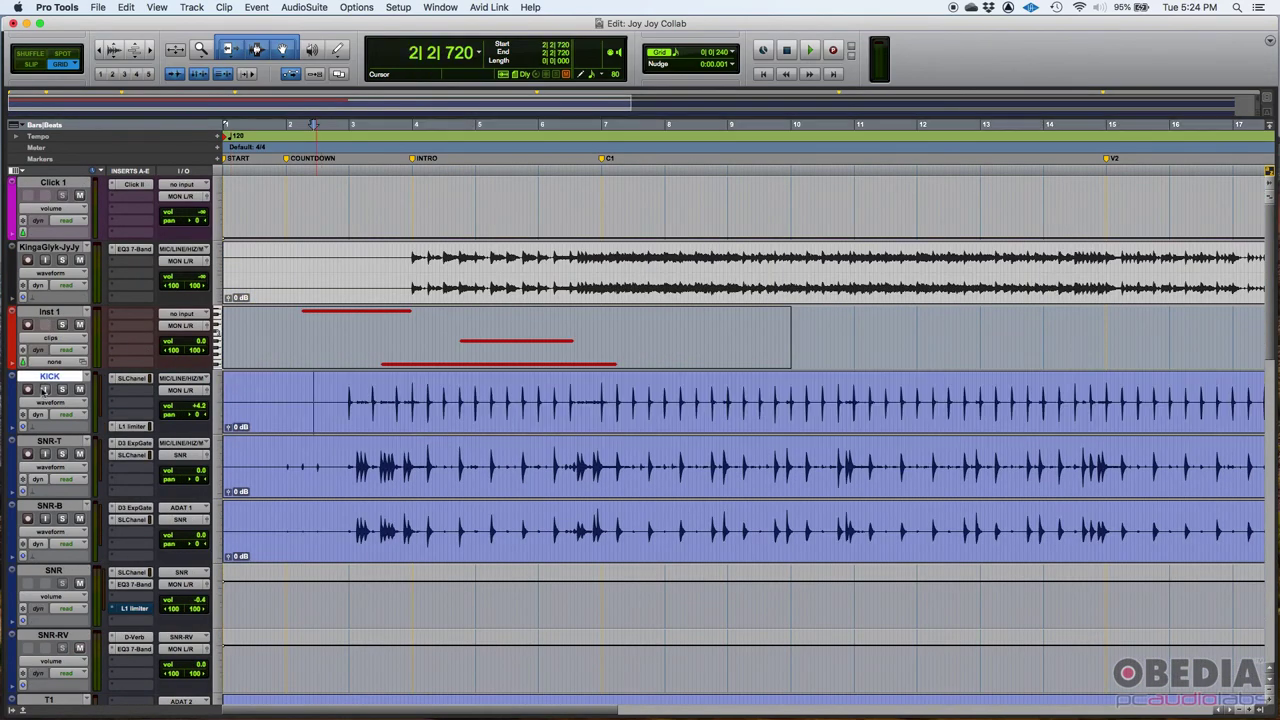
pyautogui.click(346, 395)
pyautogui.moveTo(346, 395); pyautogui.dragTo(576, 395)
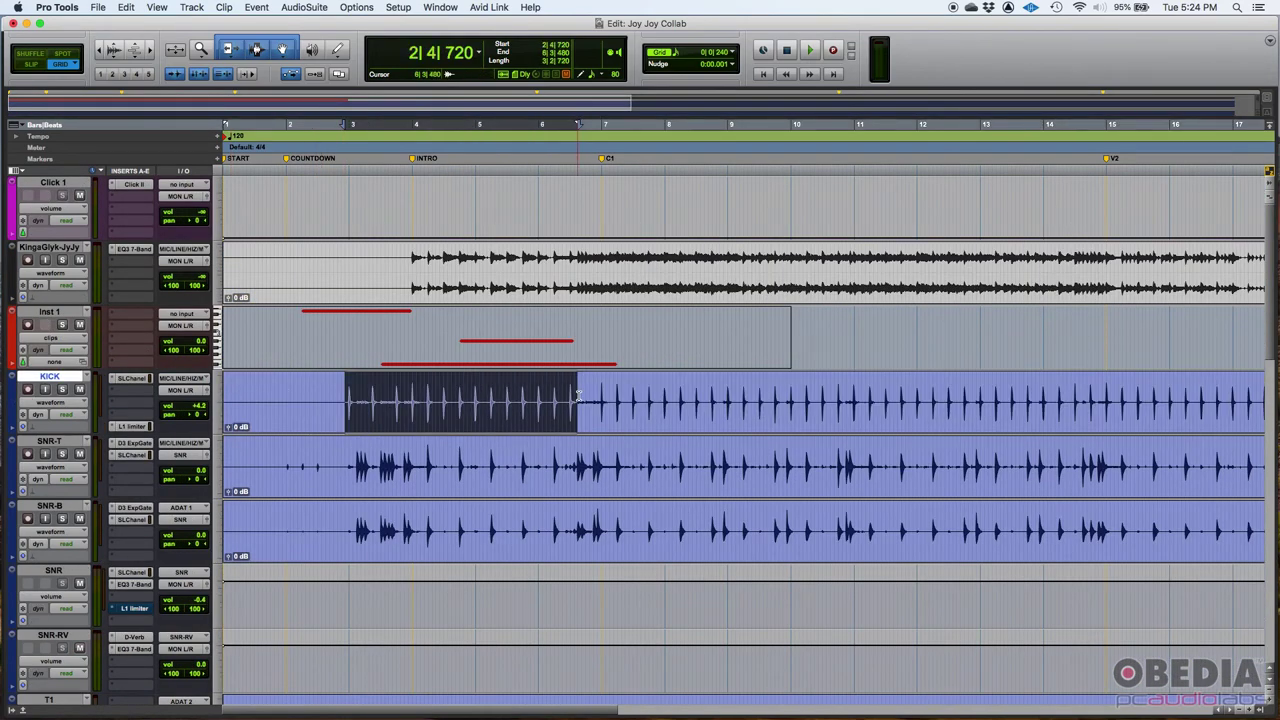
pyautogui.click(578, 395)
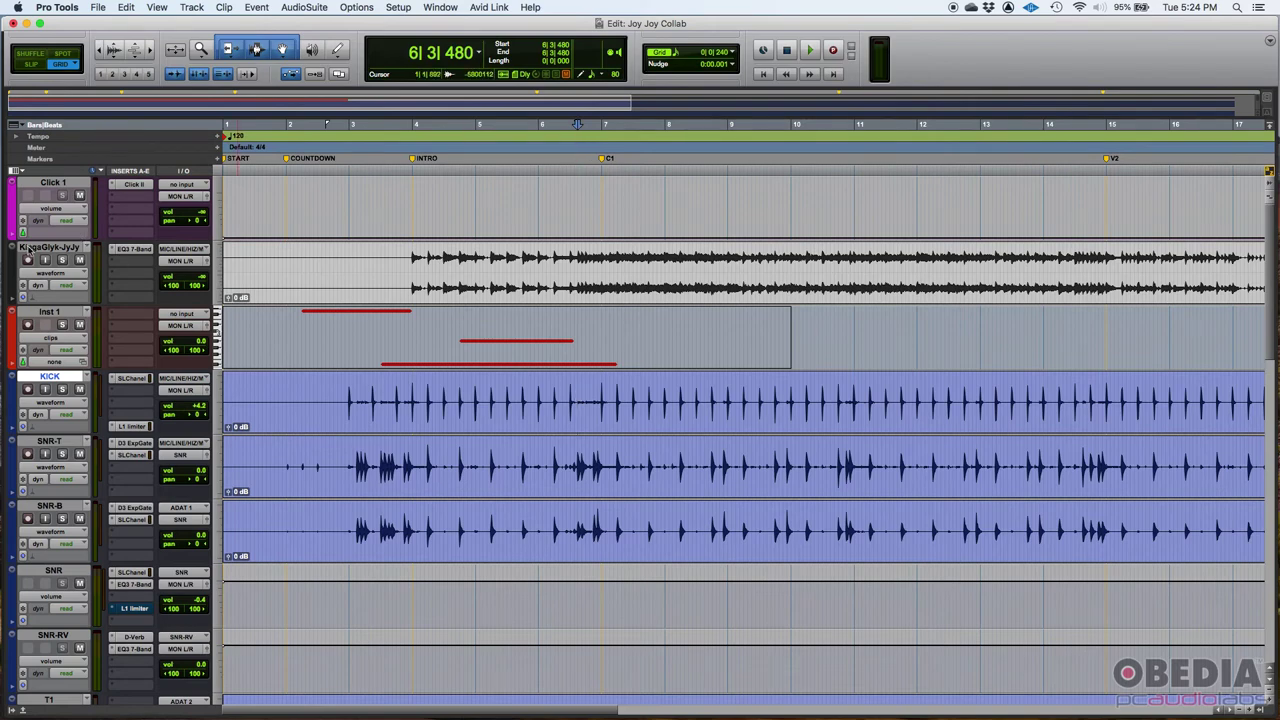
# Select the KingaGlyk-JyJy, Brass2 and Brass1 tracks and try range selections on their clips
pyautogui.click(48, 247)
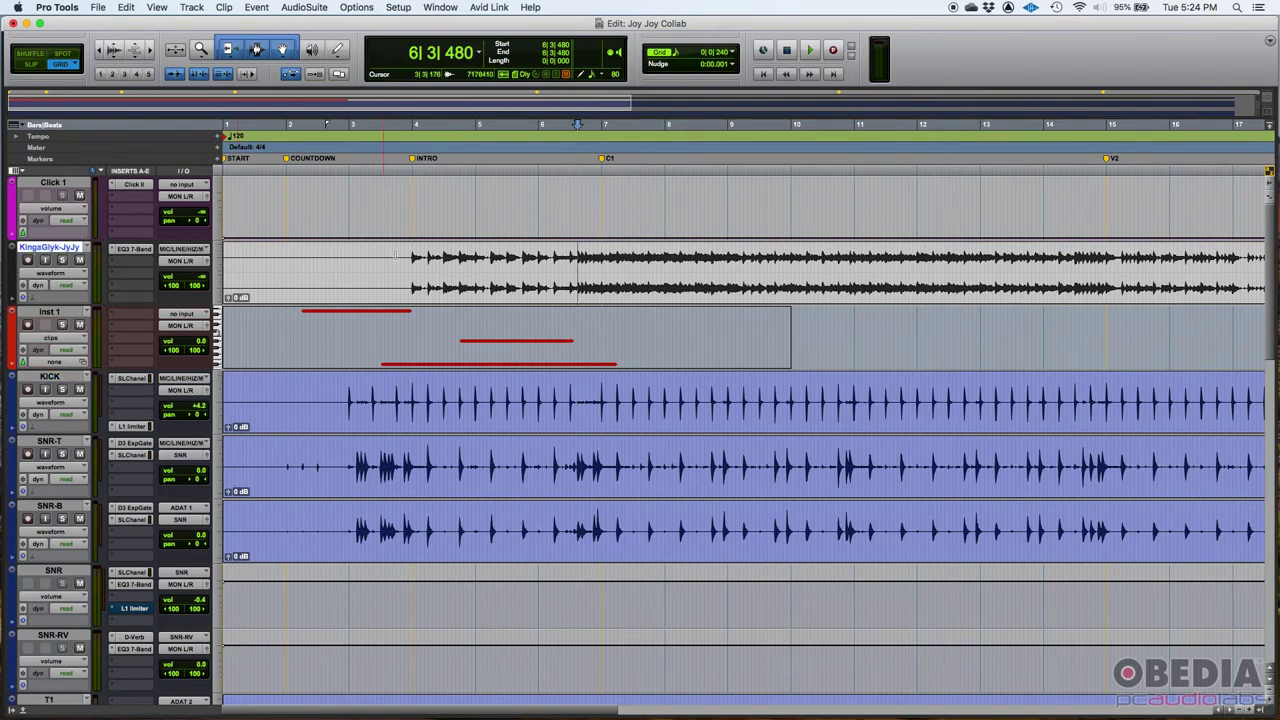
pyautogui.moveTo(399, 270); pyautogui.dragTo(518, 270)
pyautogui.click(518, 270)
pyautogui.scroll(-10, 447, 393)
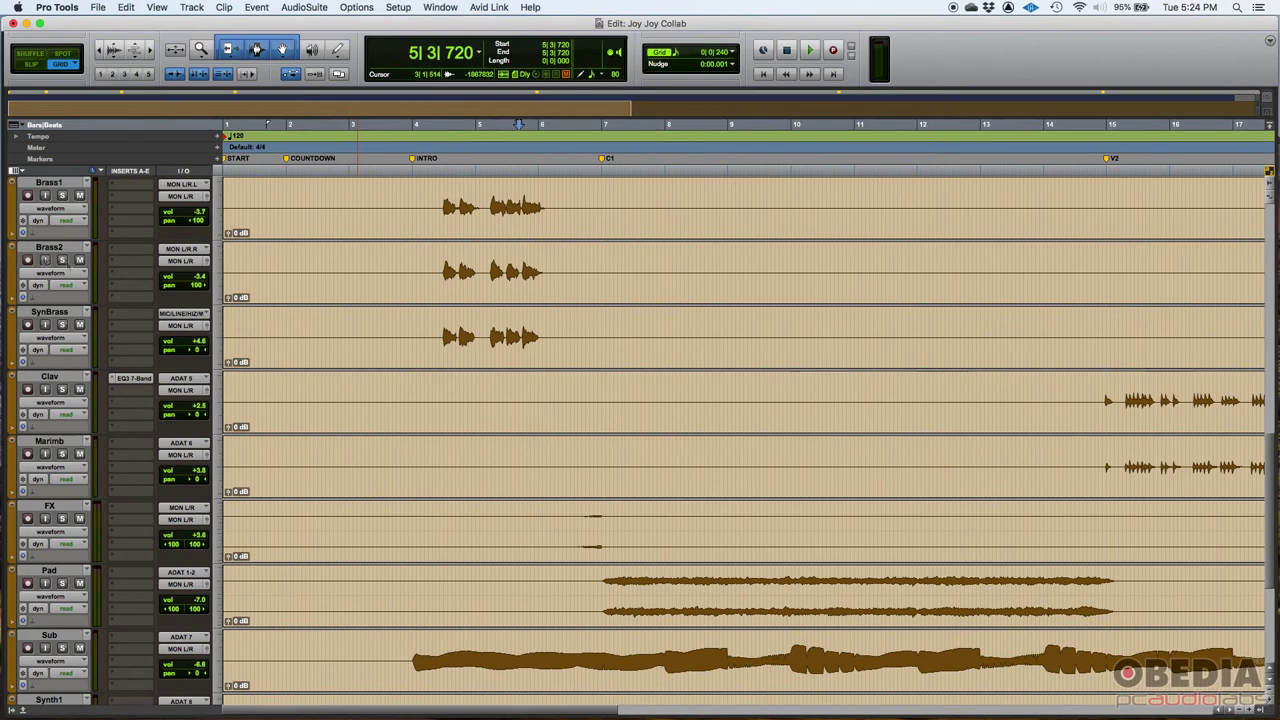
pyautogui.click(48, 245)
pyautogui.scroll(3, 46, 240)
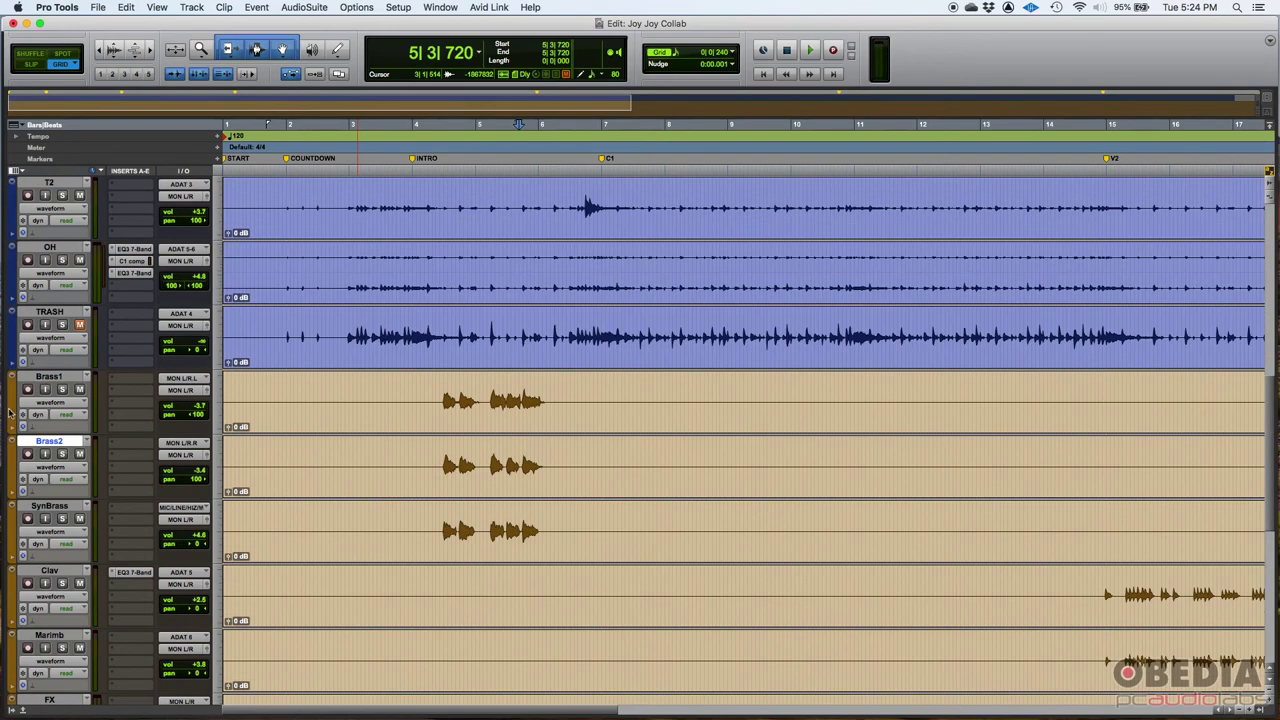
pyautogui.click(52, 377)
pyautogui.click(50, 442)
pyautogui.click(14, 403)
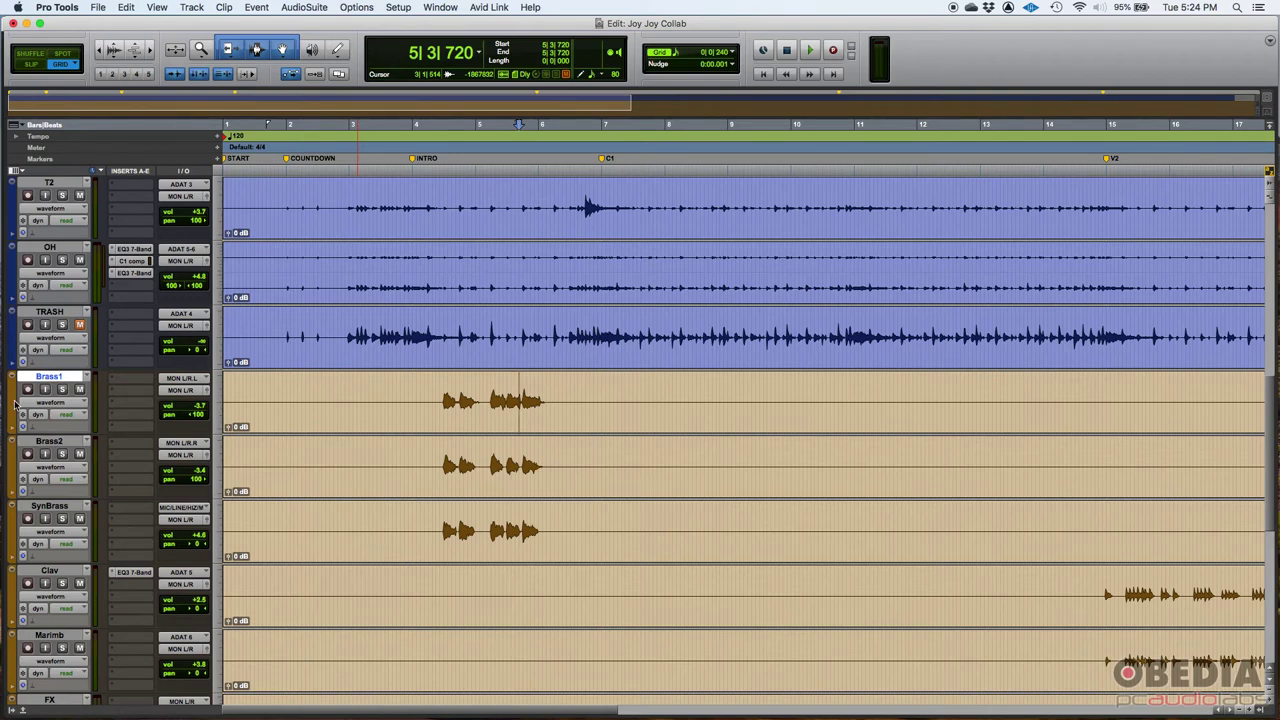
pyautogui.moveTo(440, 400); pyautogui.dragTo(561, 397)
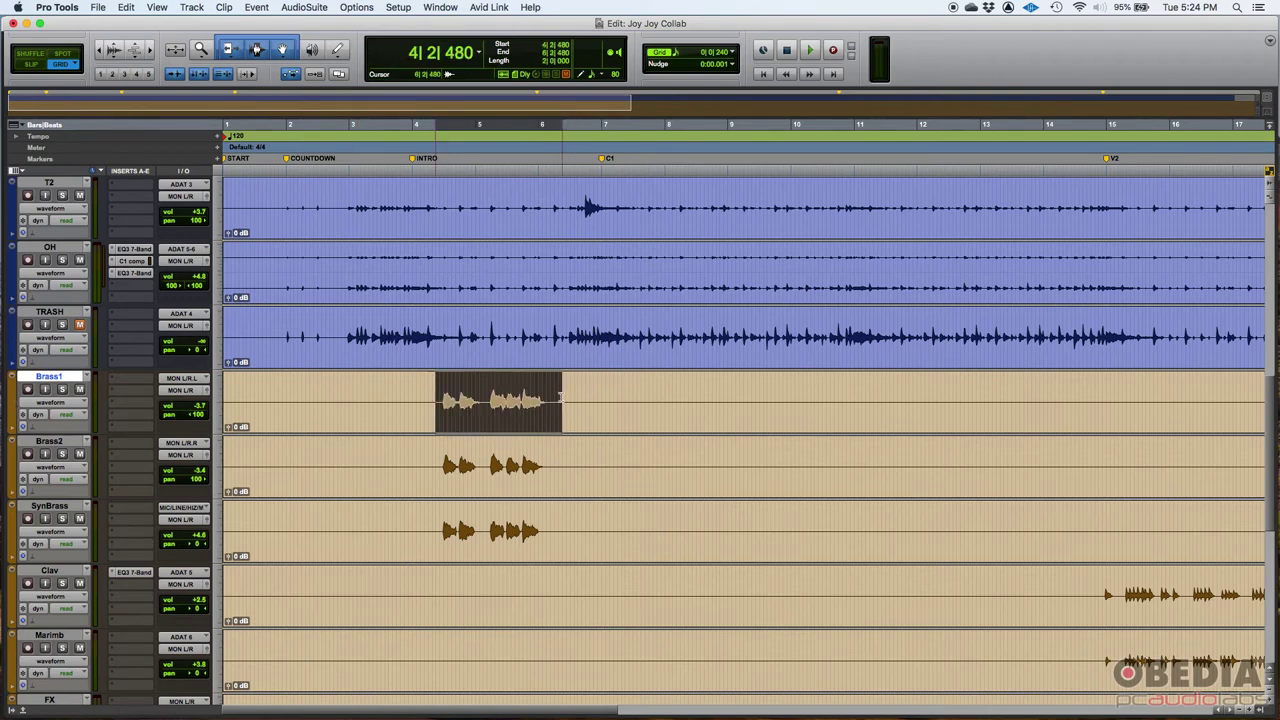
pyautogui.click(559, 398)
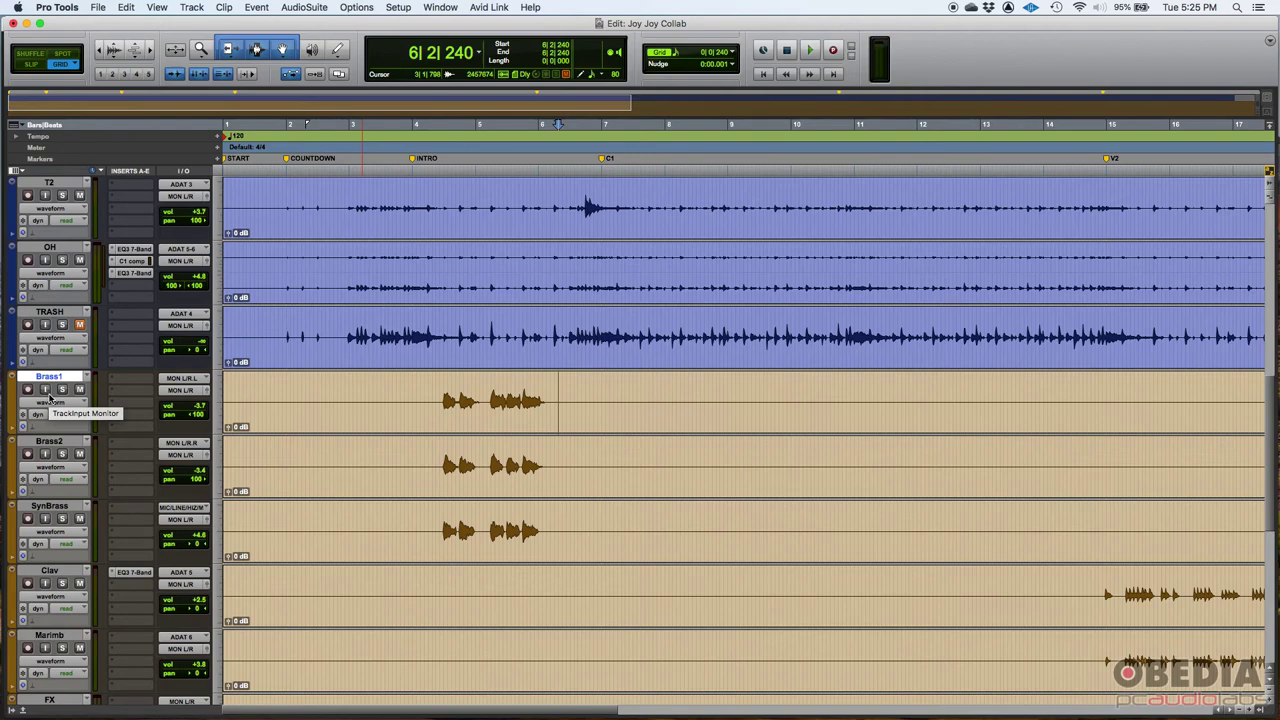
# Scroll through the session's tracks to review their new color shading
pyautogui.scroll(-5, 449, 438)
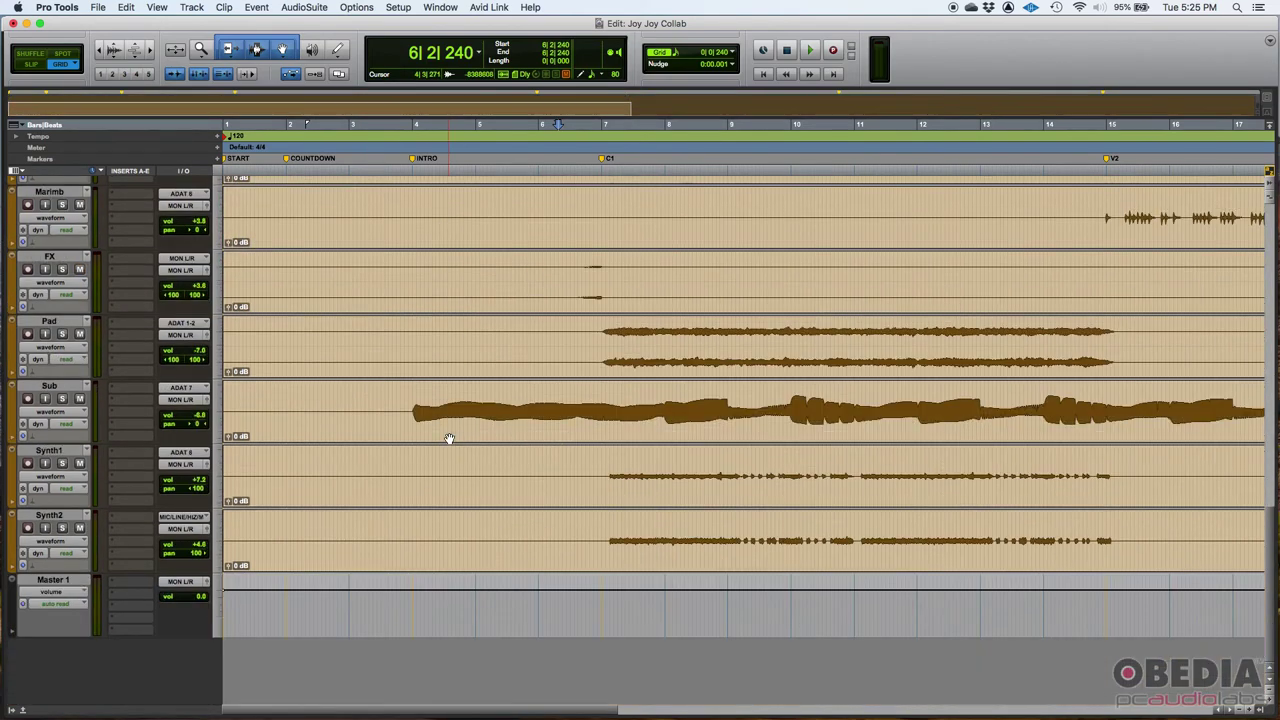
pyautogui.scroll(5, 449, 438)
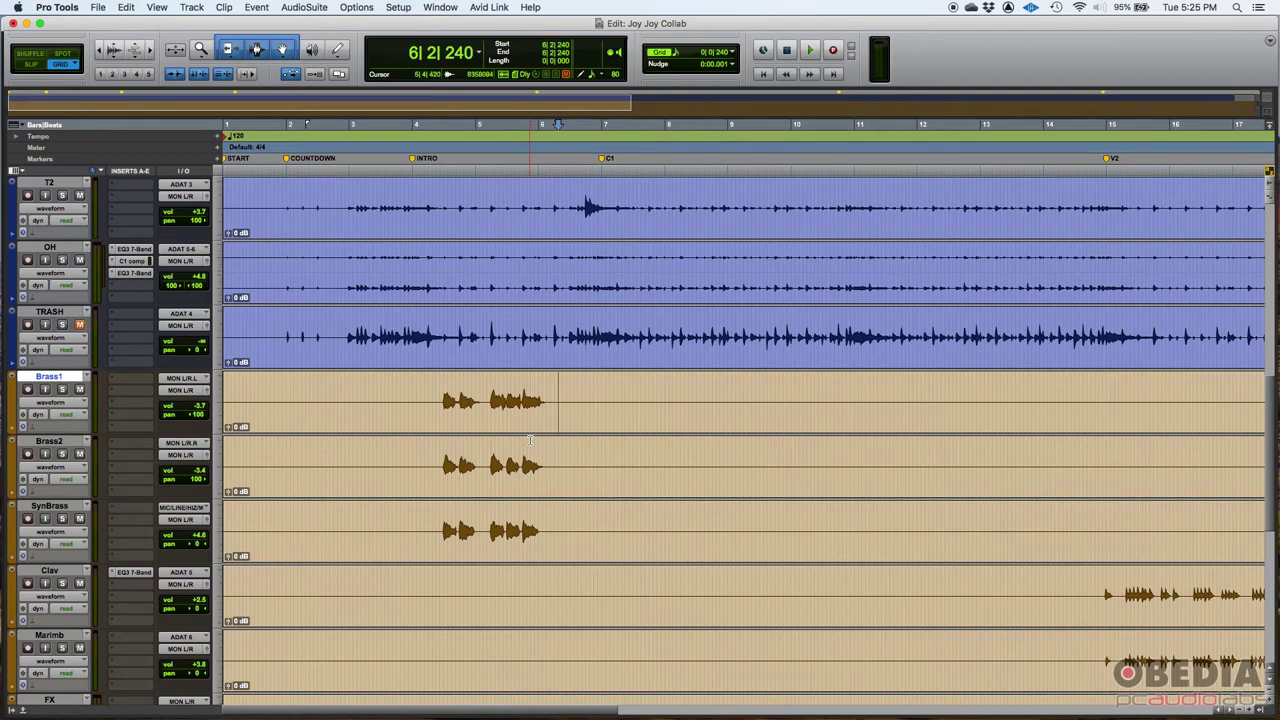
pyautogui.scroll(-4, 530, 440)
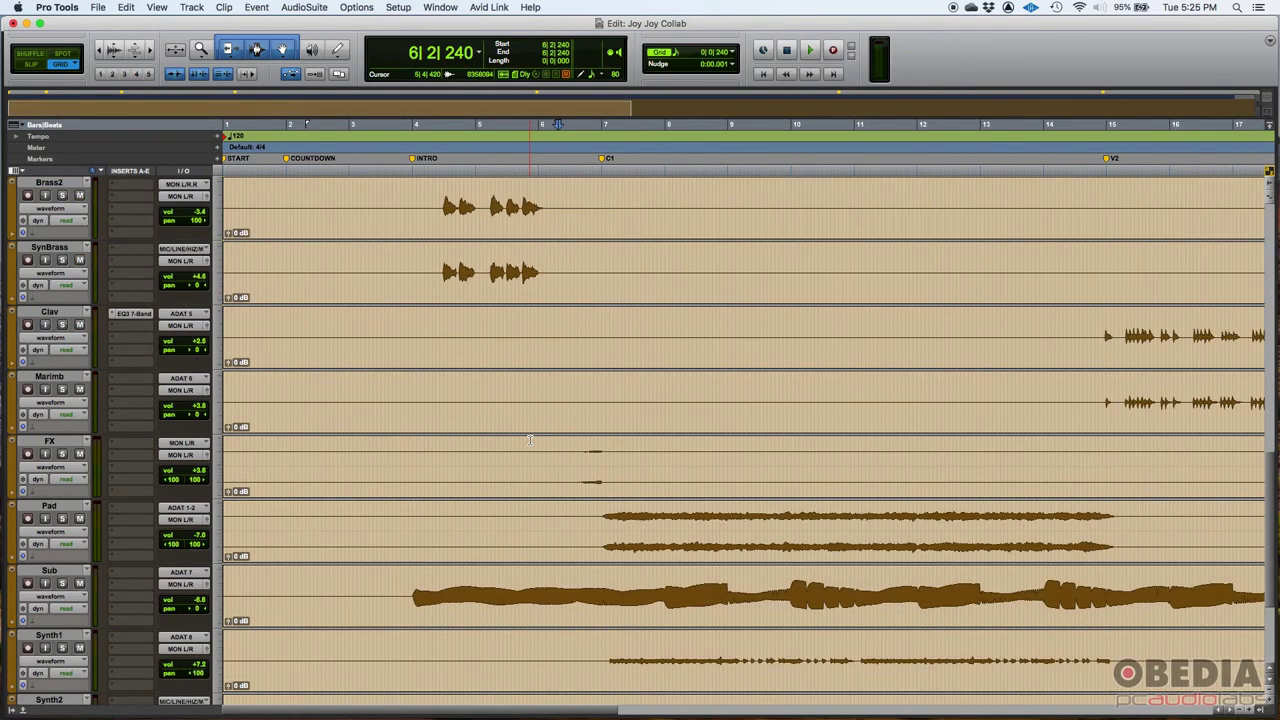
pyautogui.scroll(-1, 512, 427)
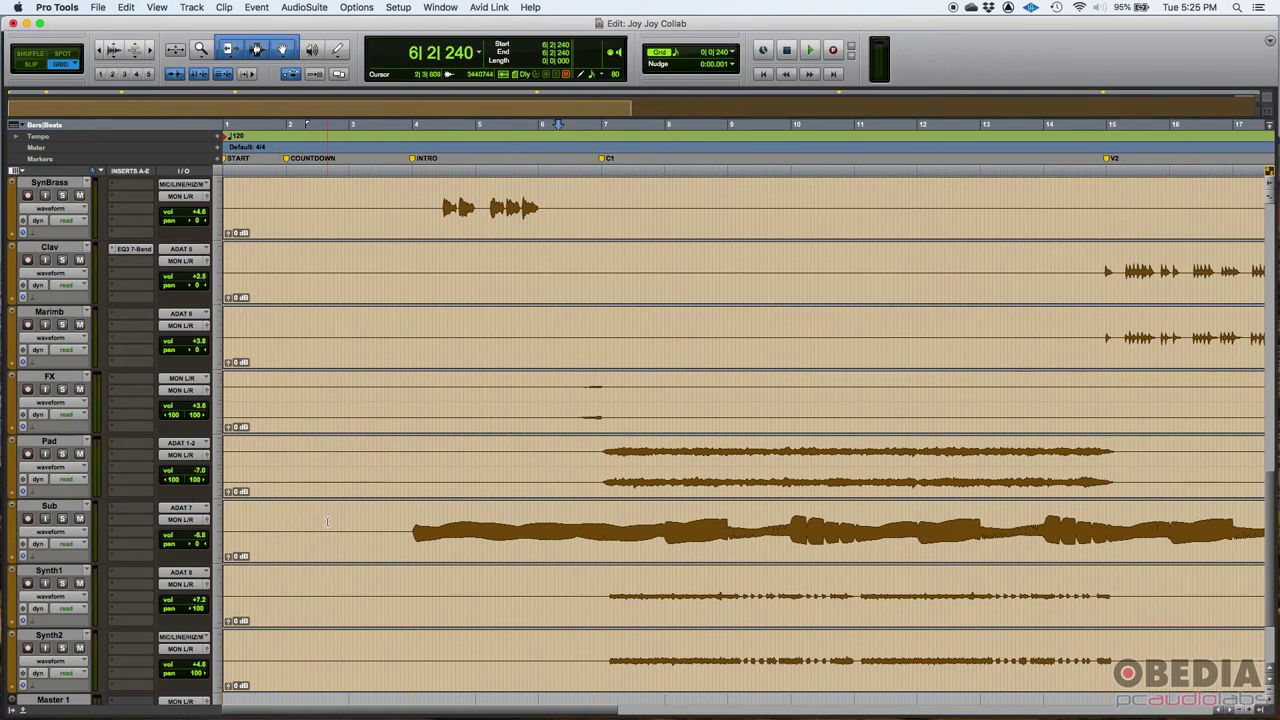
pyautogui.scroll(5, 360, 519)
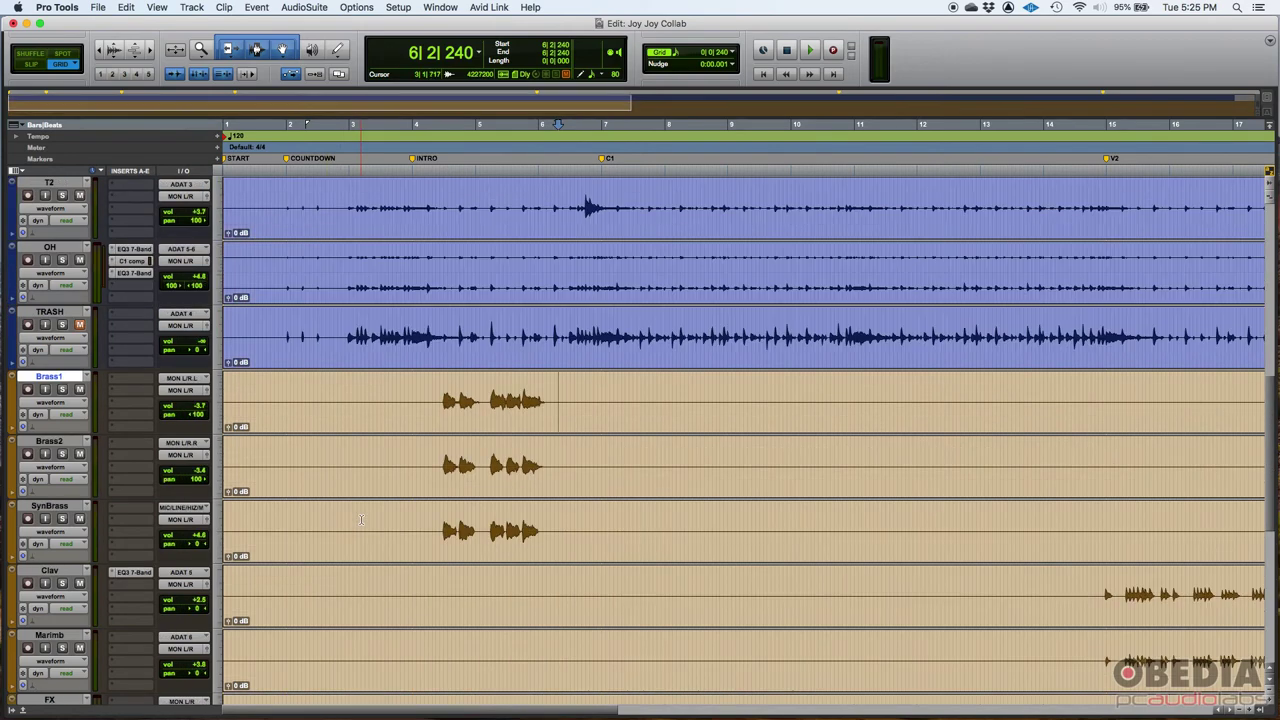
pyautogui.click(398, 7)
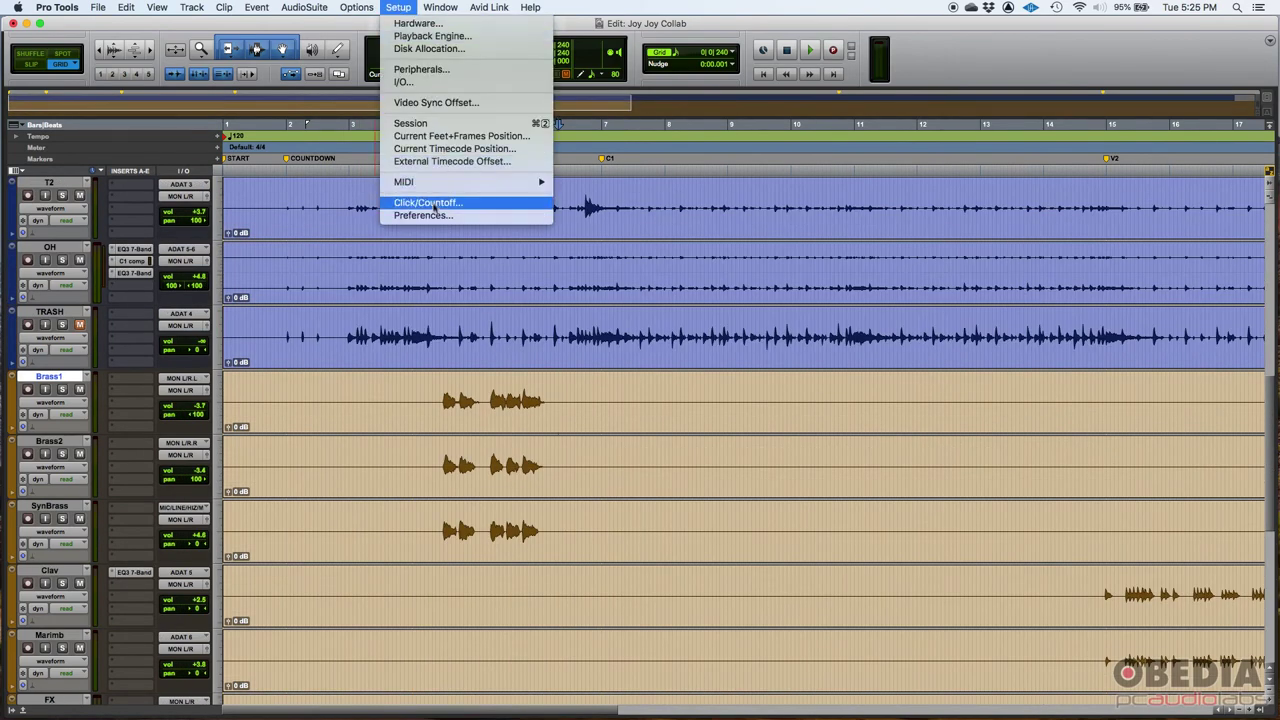
# Open Preferences and tick Always Display Marker Colors and MIDI Note Color Shows Velocity
pyautogui.click(436, 216)
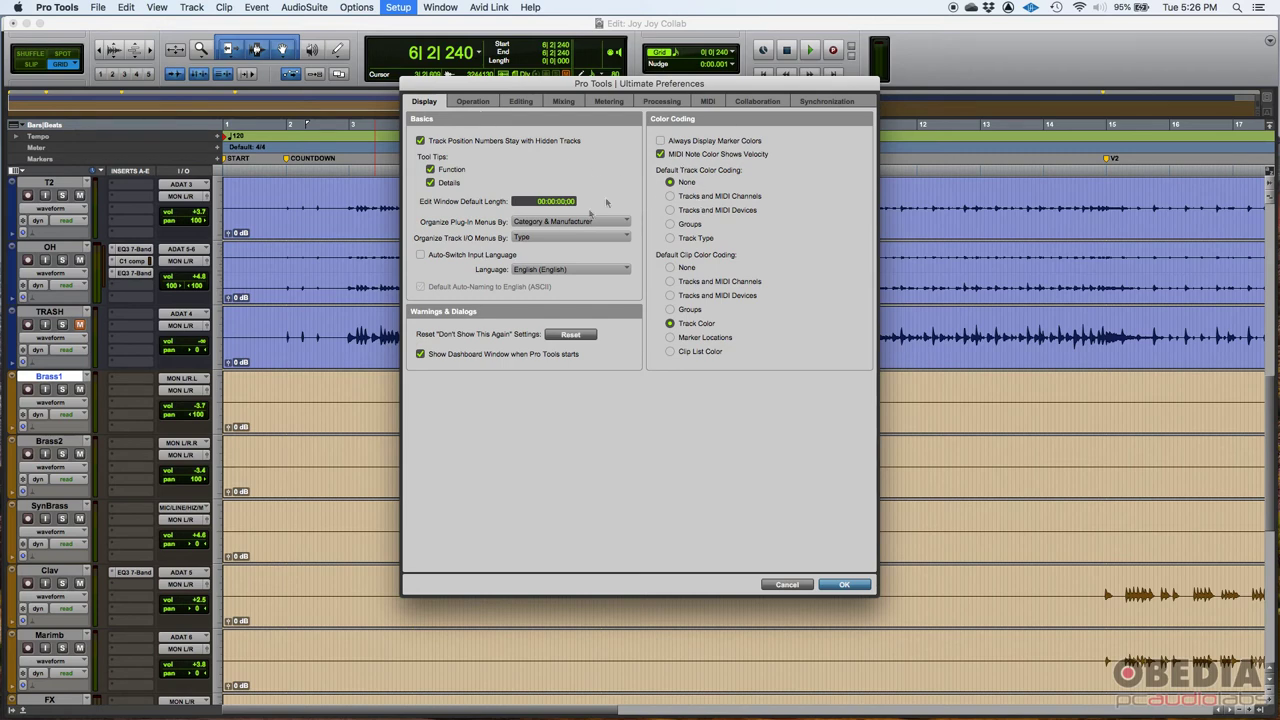
pyautogui.click(661, 142)
pyautogui.click(660, 153)
# Browse the Operation through Synchronization preference tabs, returning to Operation
pyautogui.click(473, 101)
pyautogui.click(520, 101)
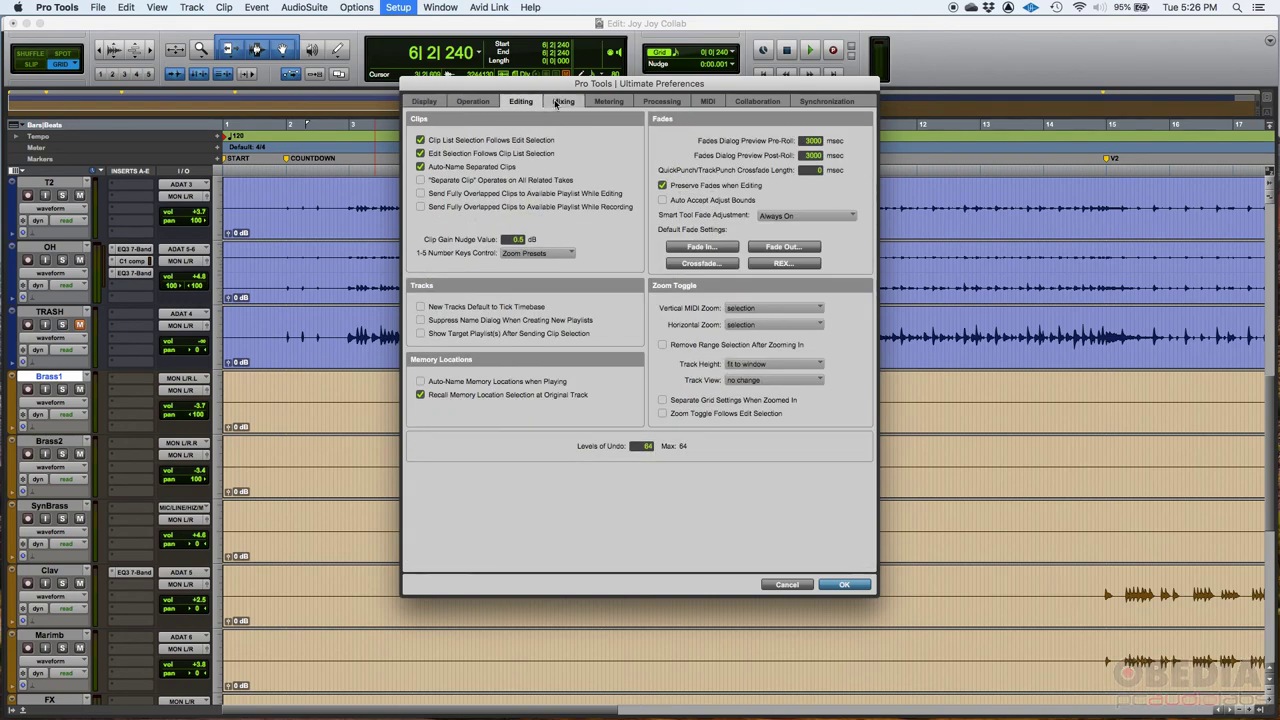
pyautogui.click(563, 101)
pyautogui.click(608, 101)
pyautogui.click(668, 102)
pyautogui.click(707, 101)
pyautogui.click(757, 101)
pyautogui.click(826, 101)
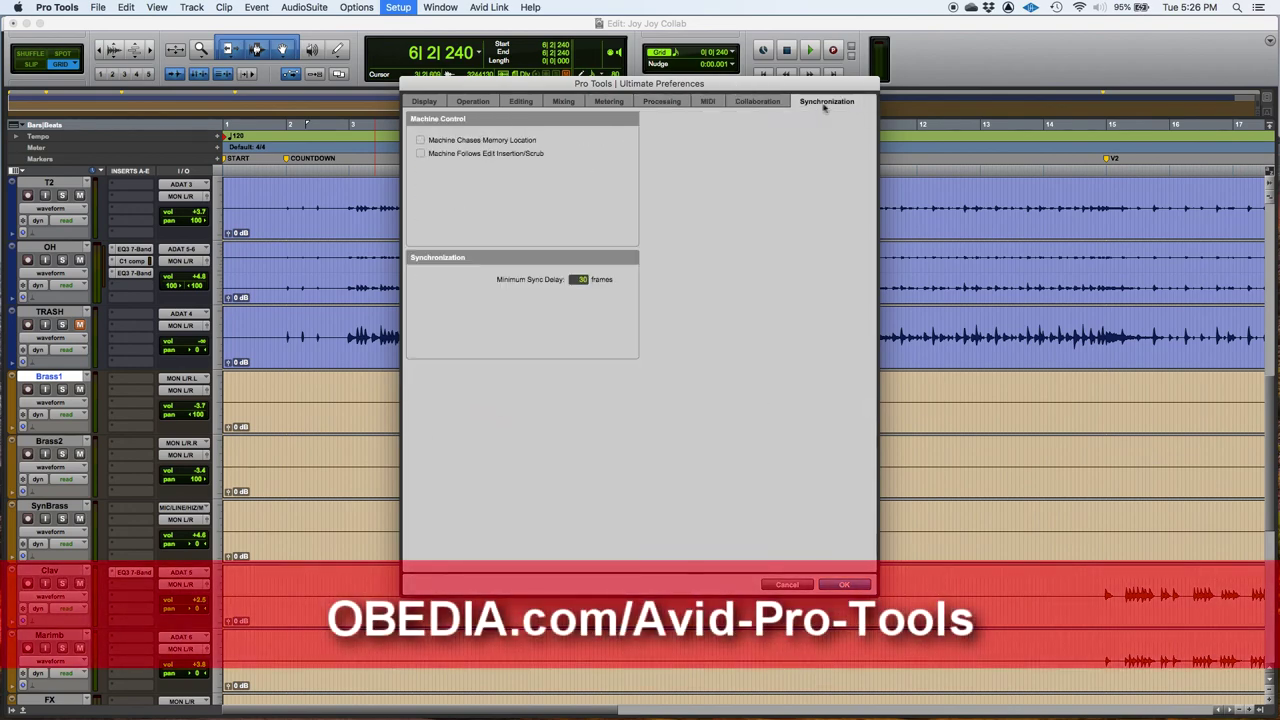
pyautogui.click(471, 101)
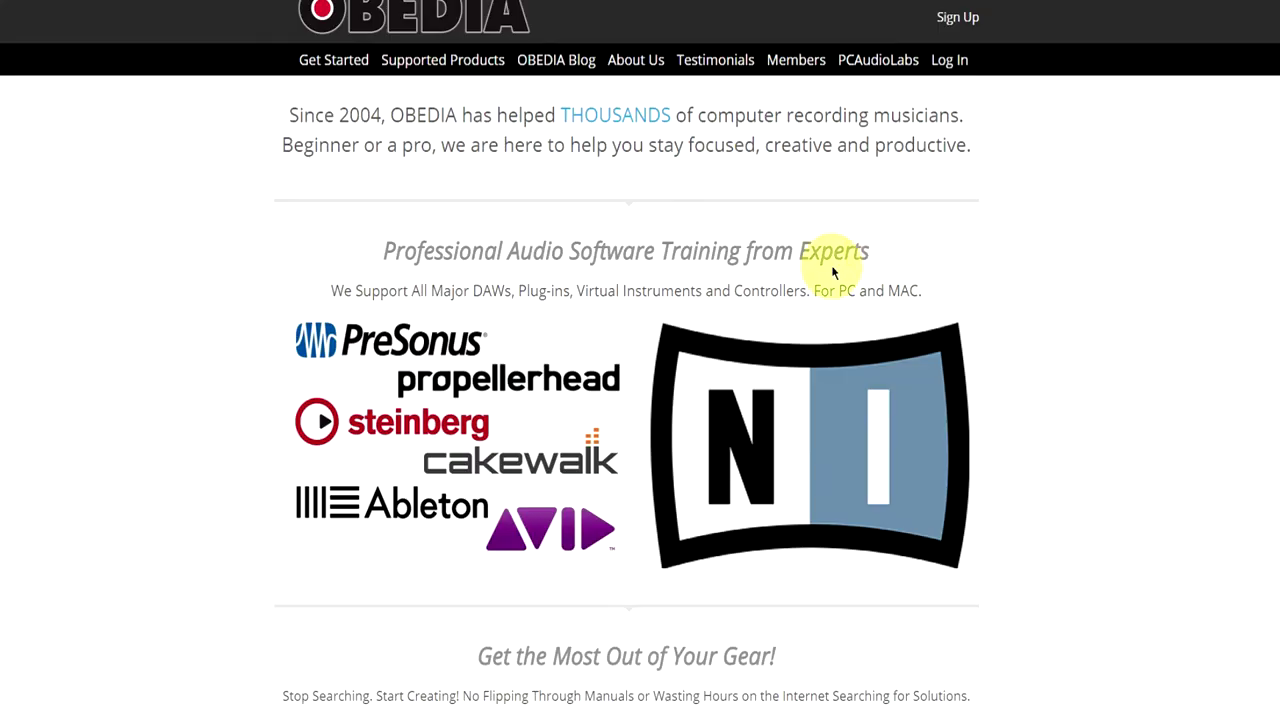
# Scroll the OBEDIA page down to the Rates and Services session bundle and subscription prices
pyautogui.scroll(-15, 829, 266)
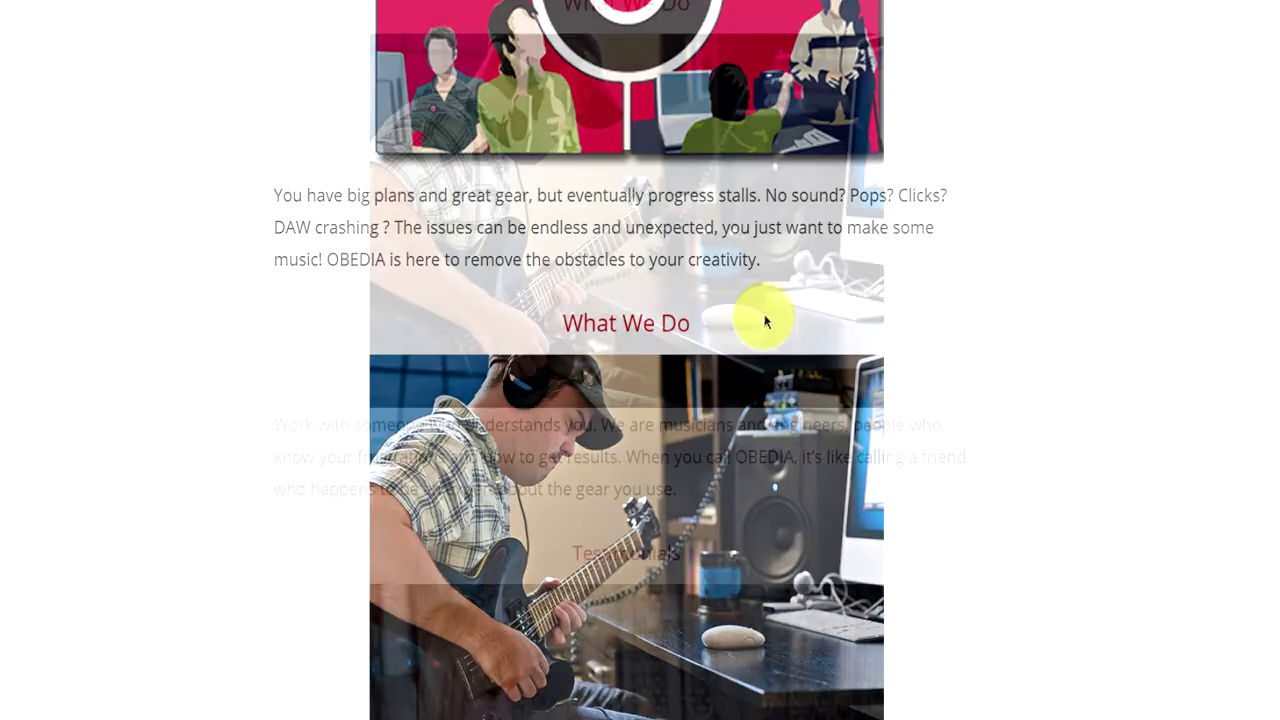
pyautogui.scroll(-12, 766, 321)
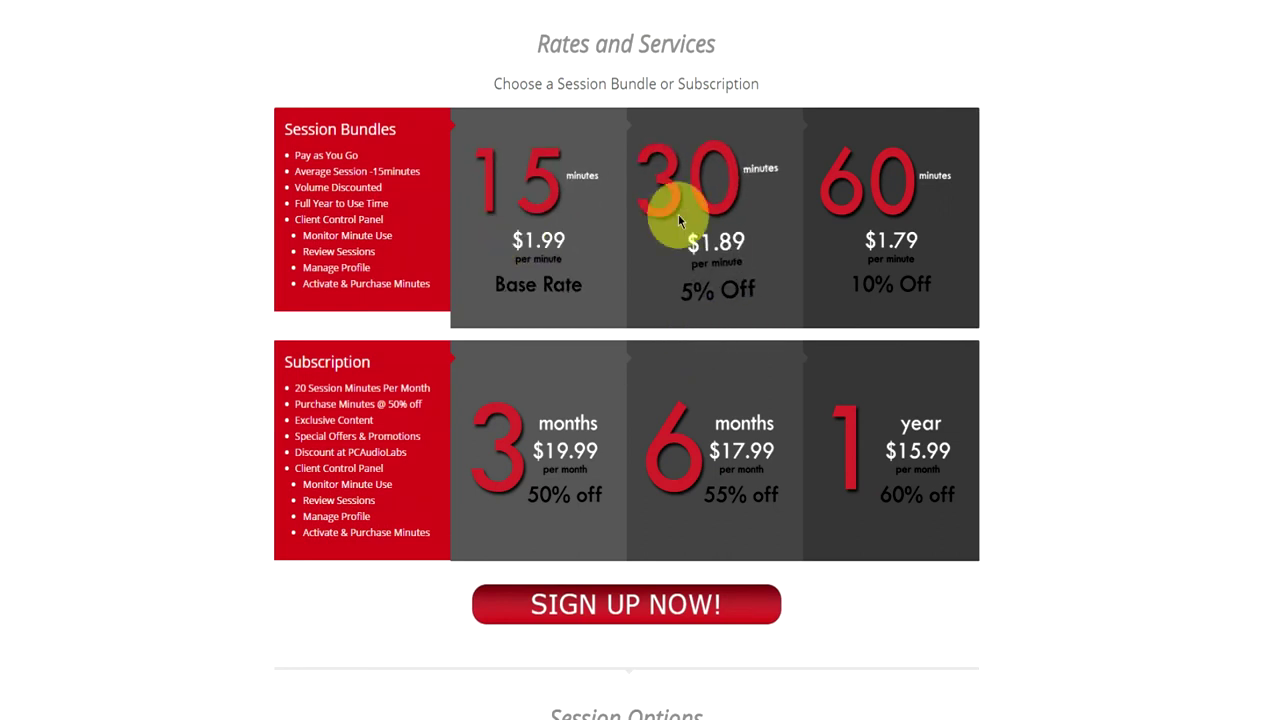